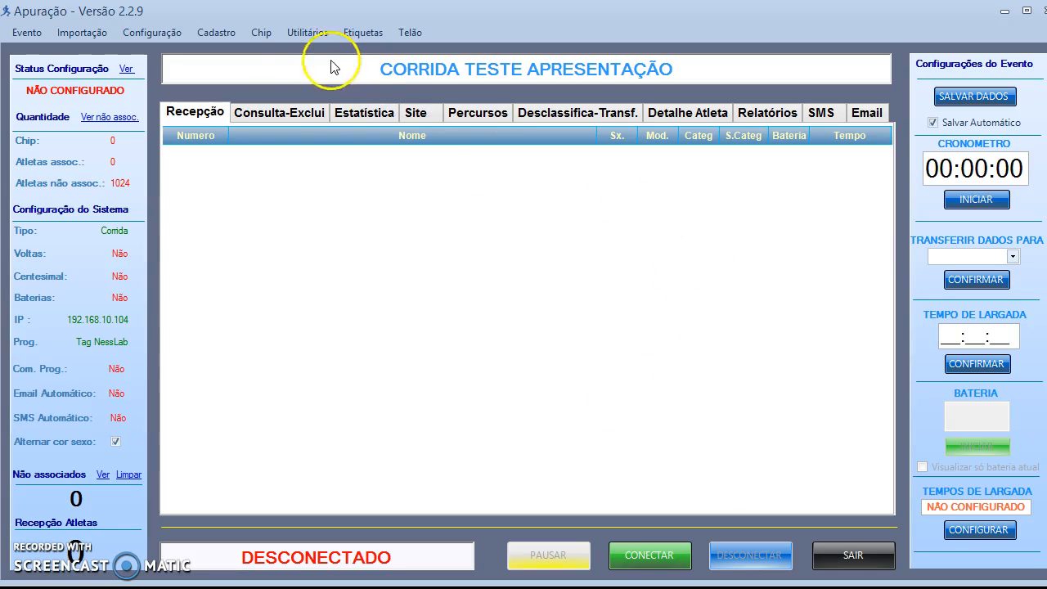
# Step: Open the chip association window
pyautogui.click(261, 34)
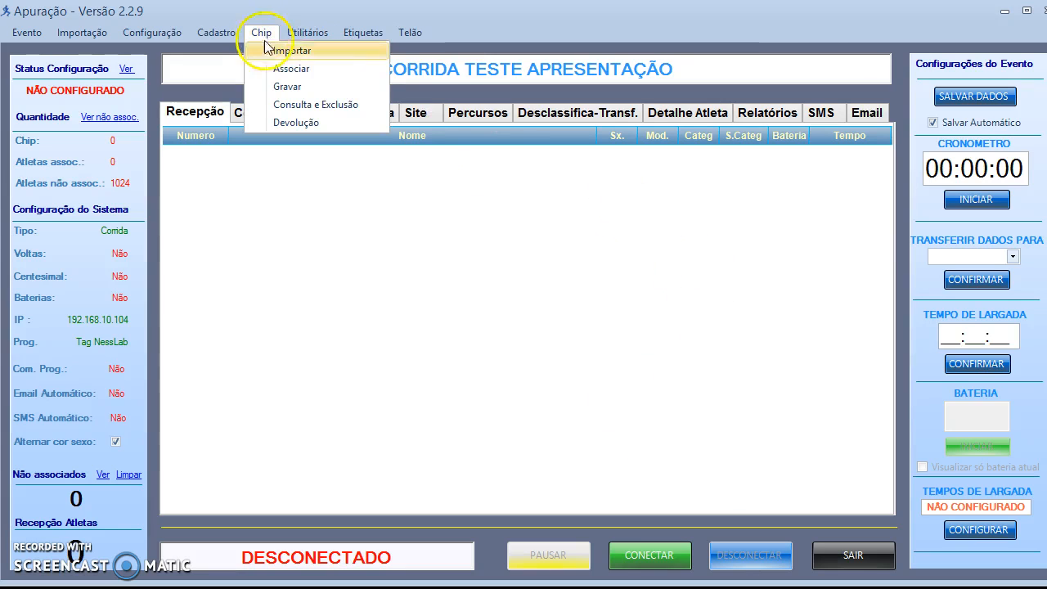
pyautogui.click(287, 70)
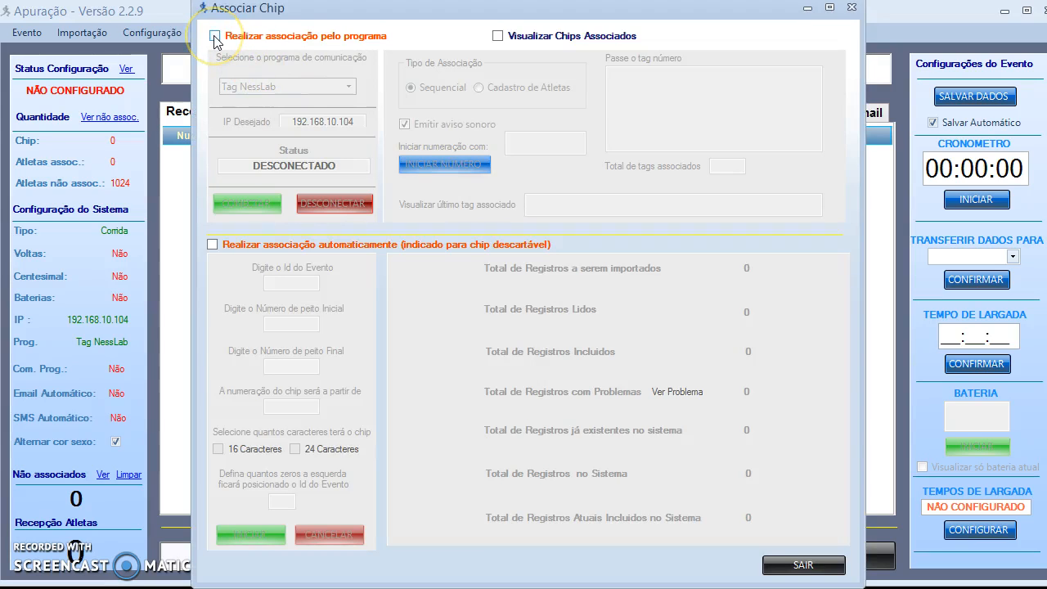
pyautogui.click(214, 37)
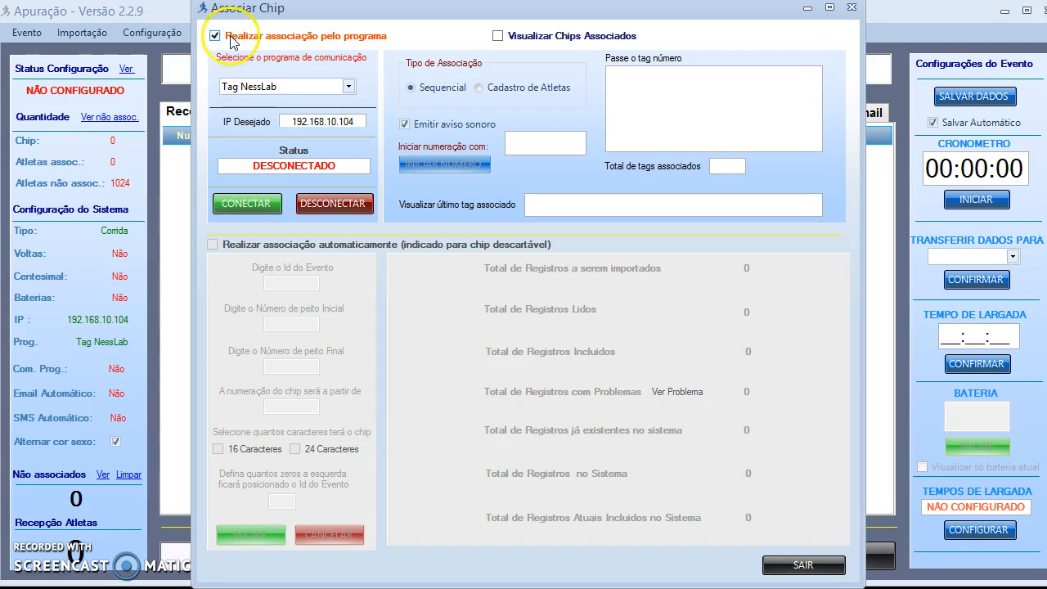
pyautogui.click(214, 35)
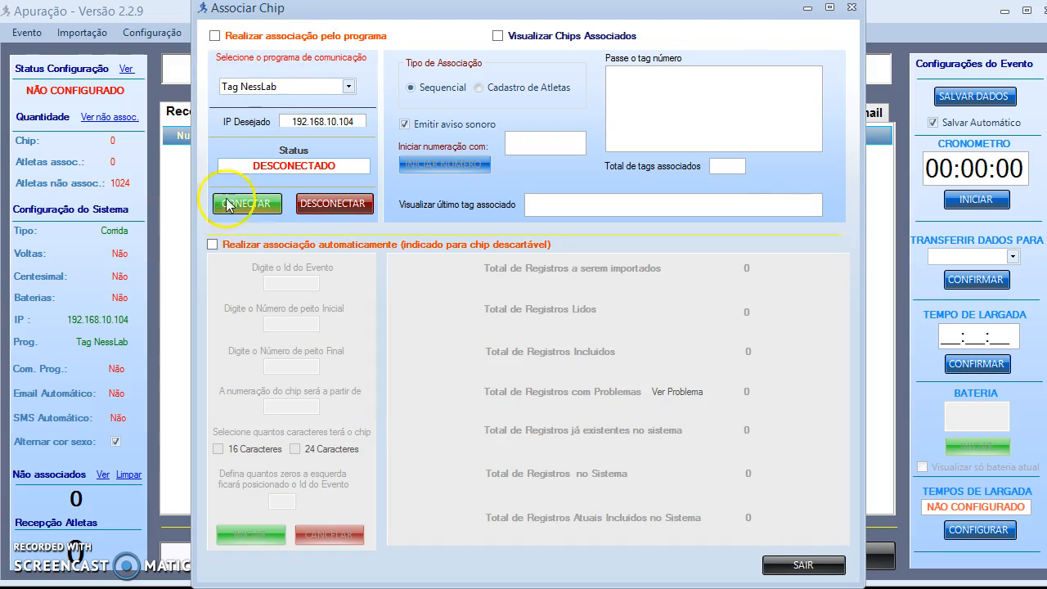
pyautogui.click(212, 245)
pyautogui.click(212, 245)
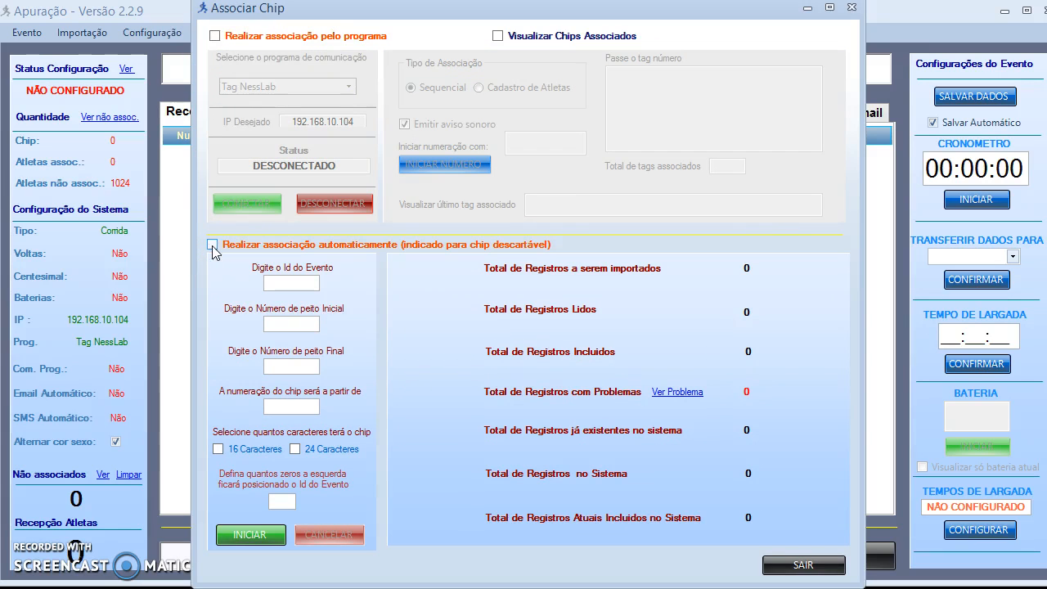
pyautogui.click(218, 35)
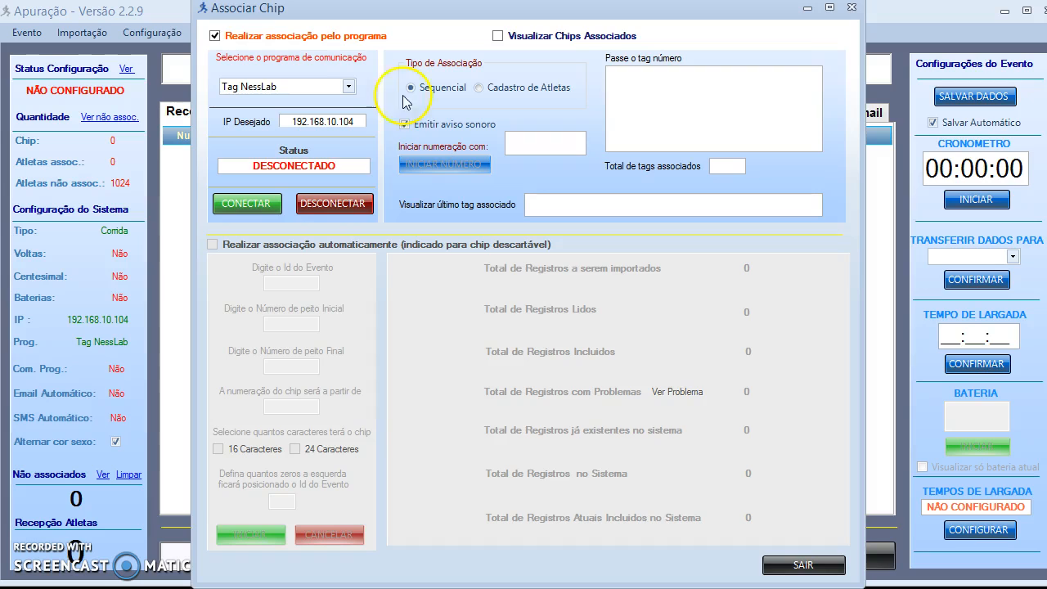
pyautogui.click(214, 36)
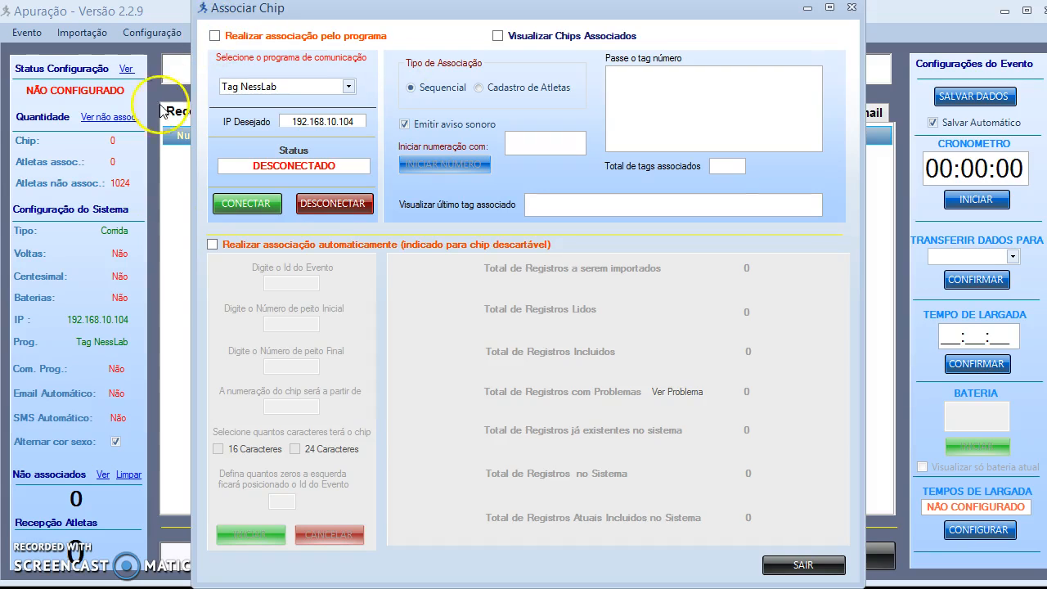
# Step: Enable automatic association for disposable chips and check the tag number format in the Tag NessLab reception list
pyautogui.click(213, 245)
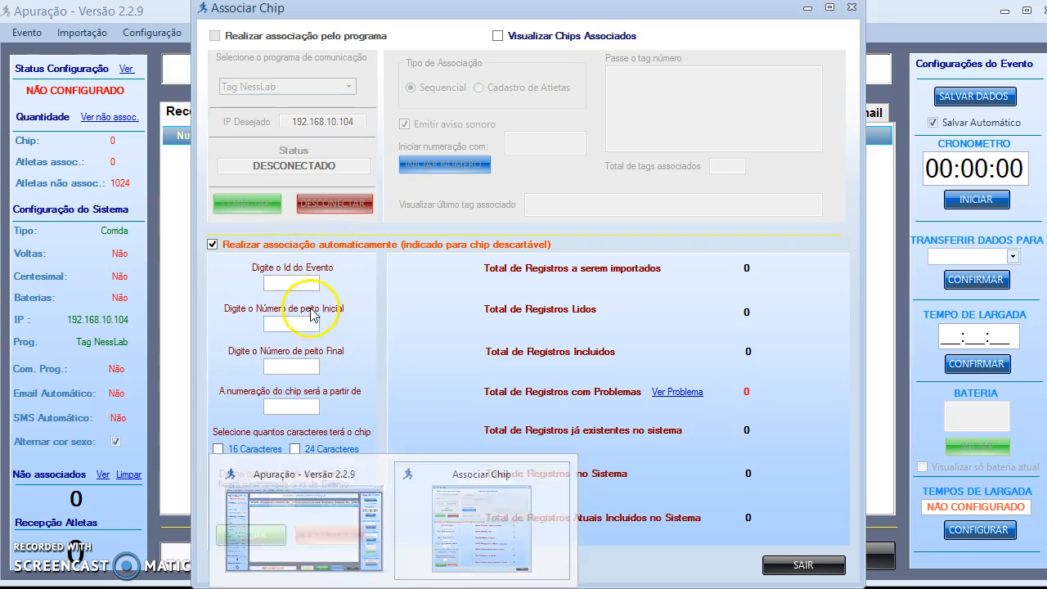
pyautogui.click(302, 282)
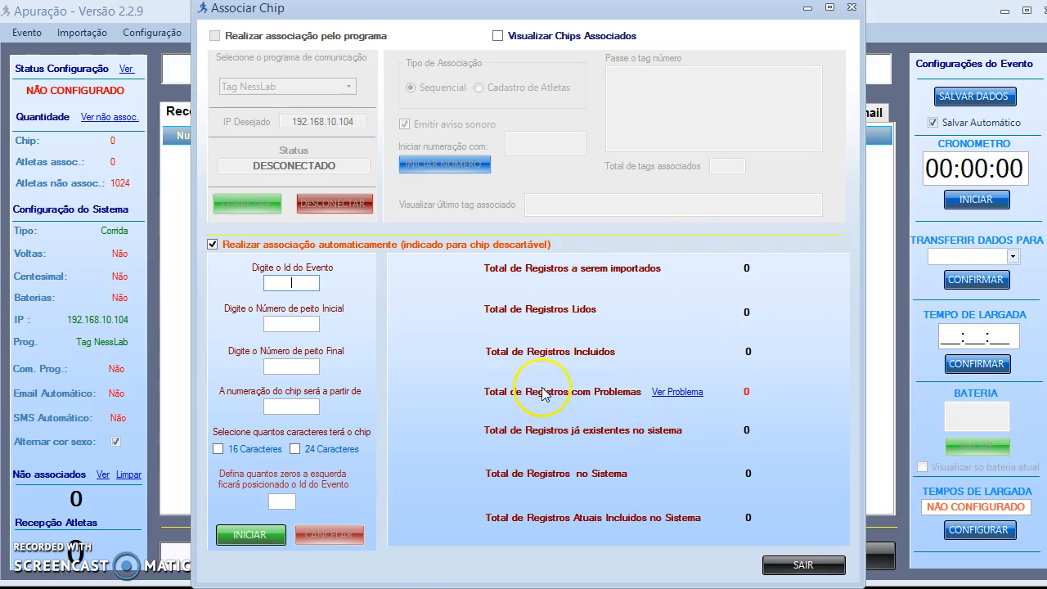
pyautogui.moveTo(443, 588)
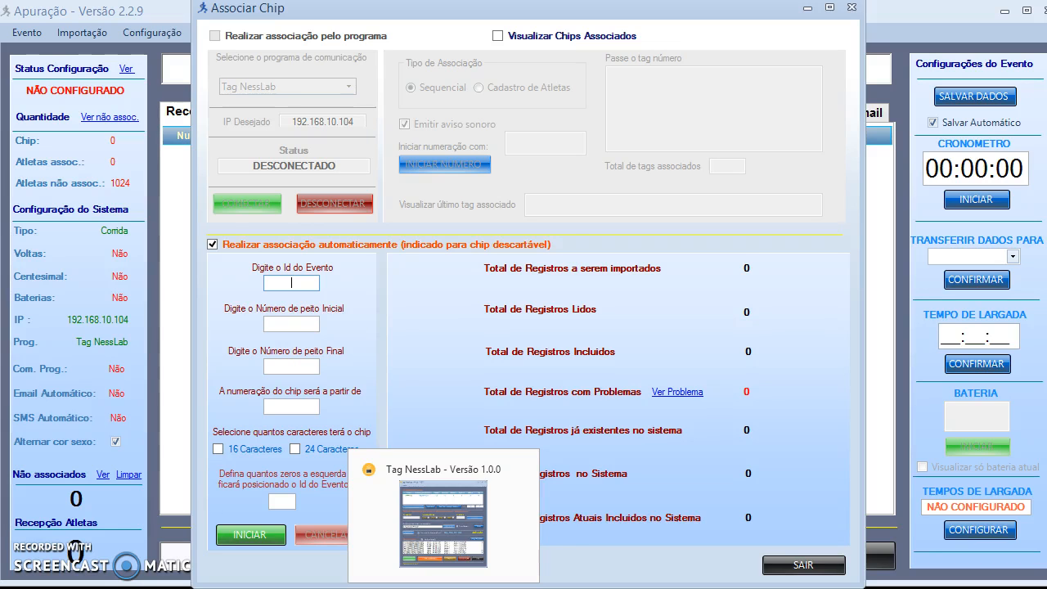
pyautogui.click(434, 530)
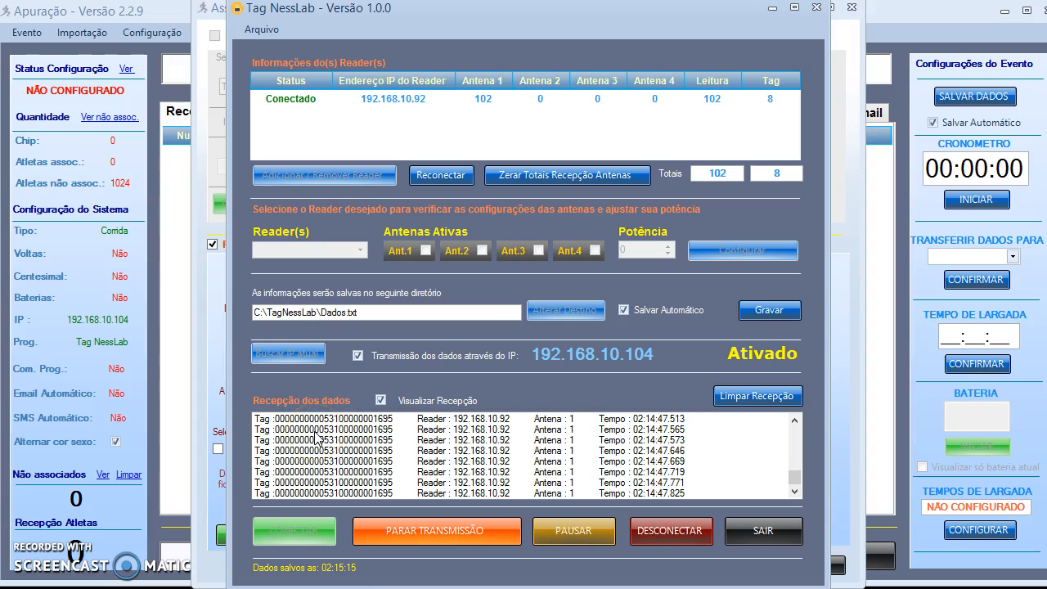
pyautogui.click(215, 334)
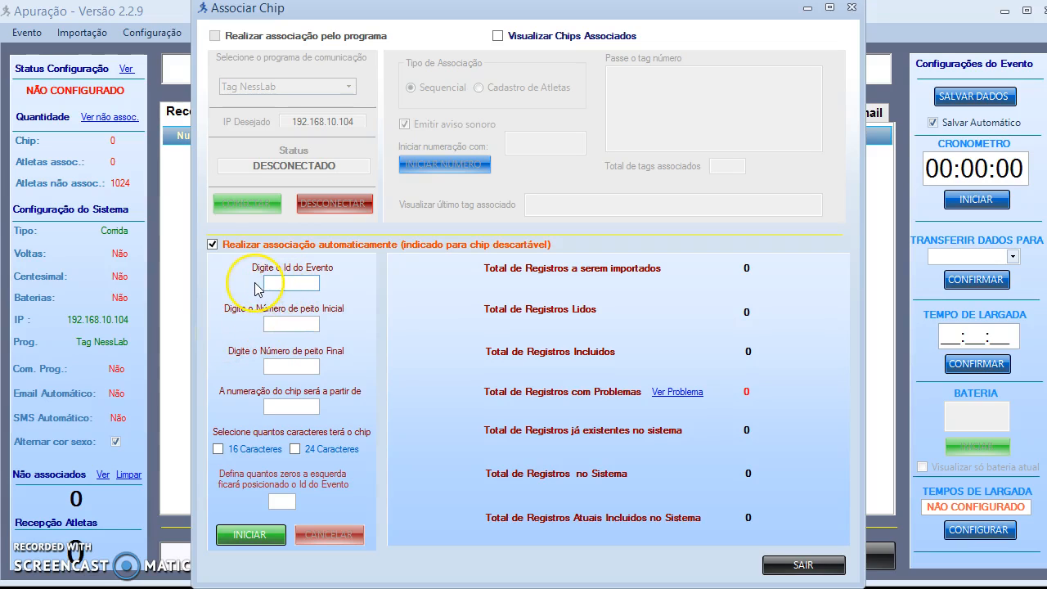
# Step: Set the event ID to 531, the bib range from 1 to 2000, and the chip length to 24 characters
pyautogui.click(300, 292)
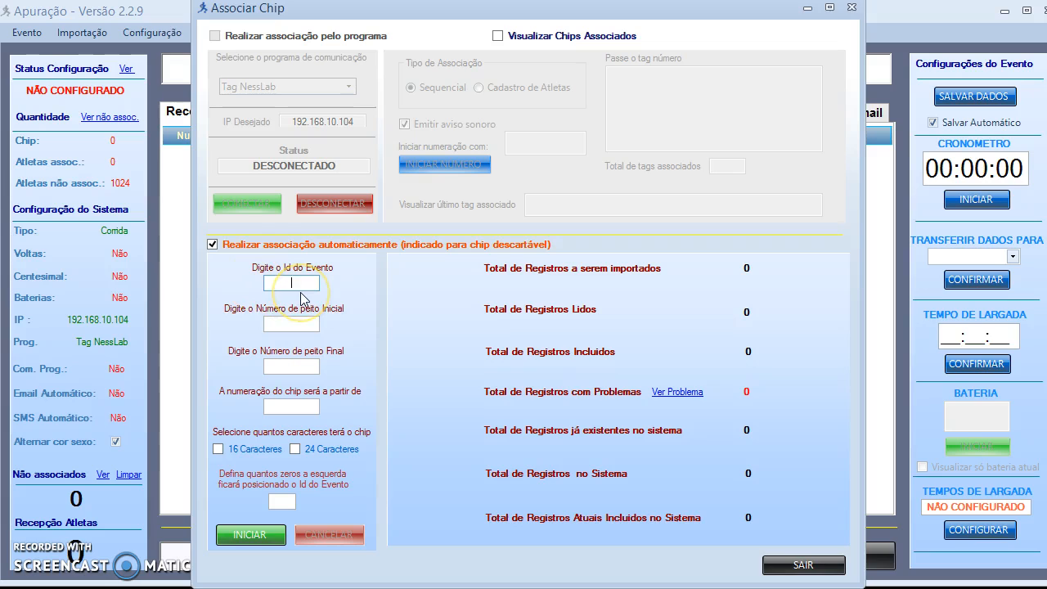
pyautogui.write('531')
pyautogui.click(293, 281)
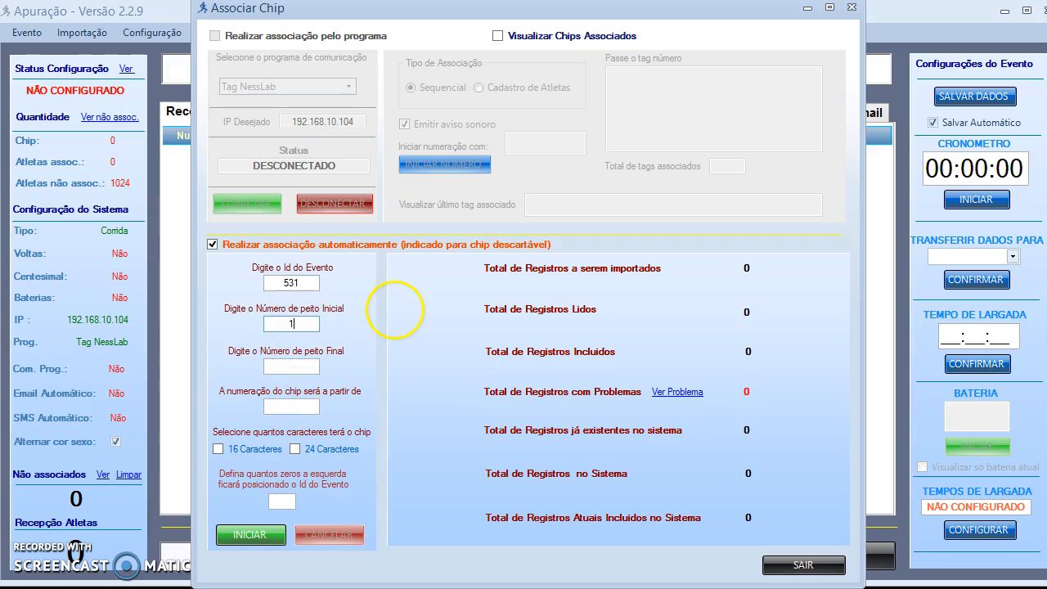
pyautogui.click(318, 363)
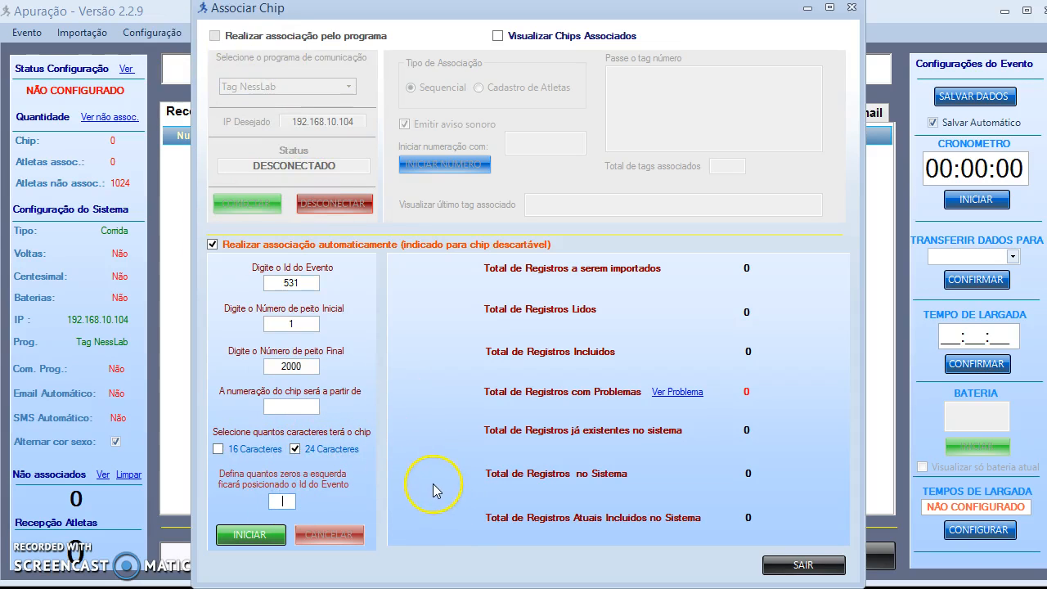
# Step: Set 10 zeros before the event ID, matching the tags received in Tag NessLab, and run the automatic association
pyautogui.hotkey('alt', 'Tab')
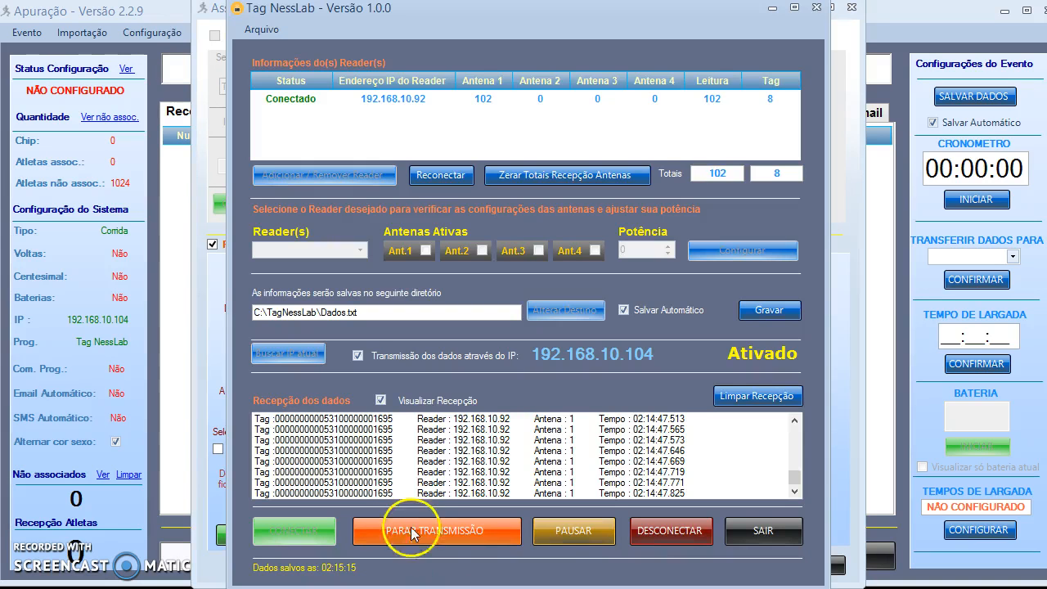
pyautogui.click(223, 495)
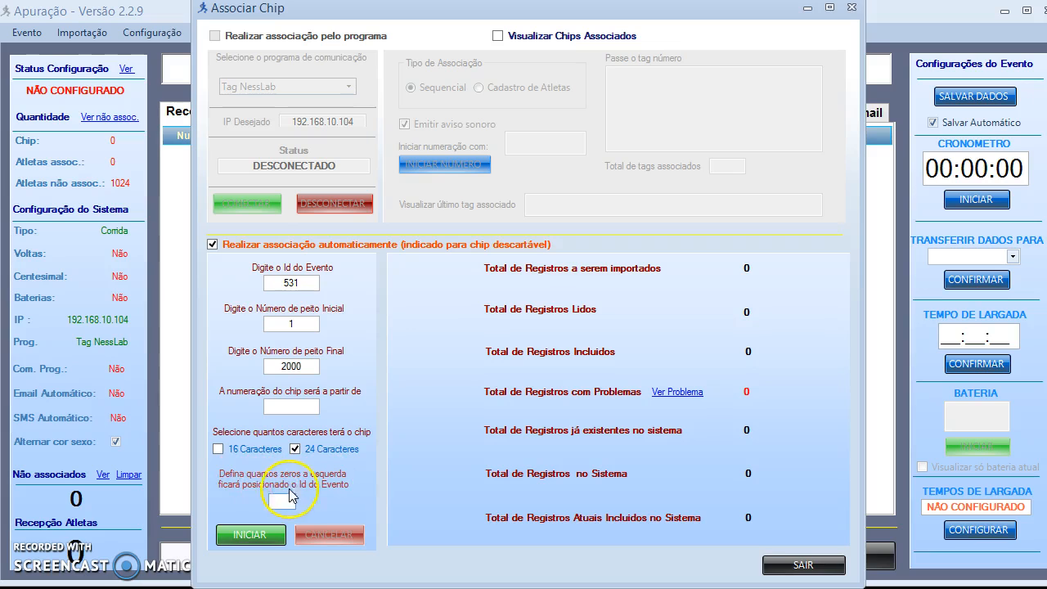
pyautogui.click(377, 586)
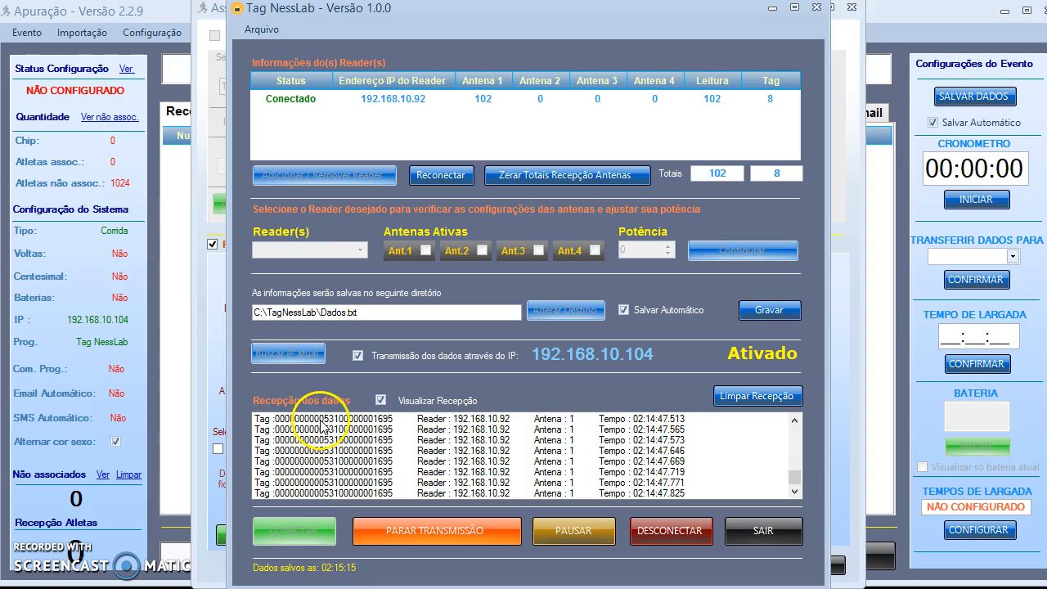
pyautogui.click(223, 501)
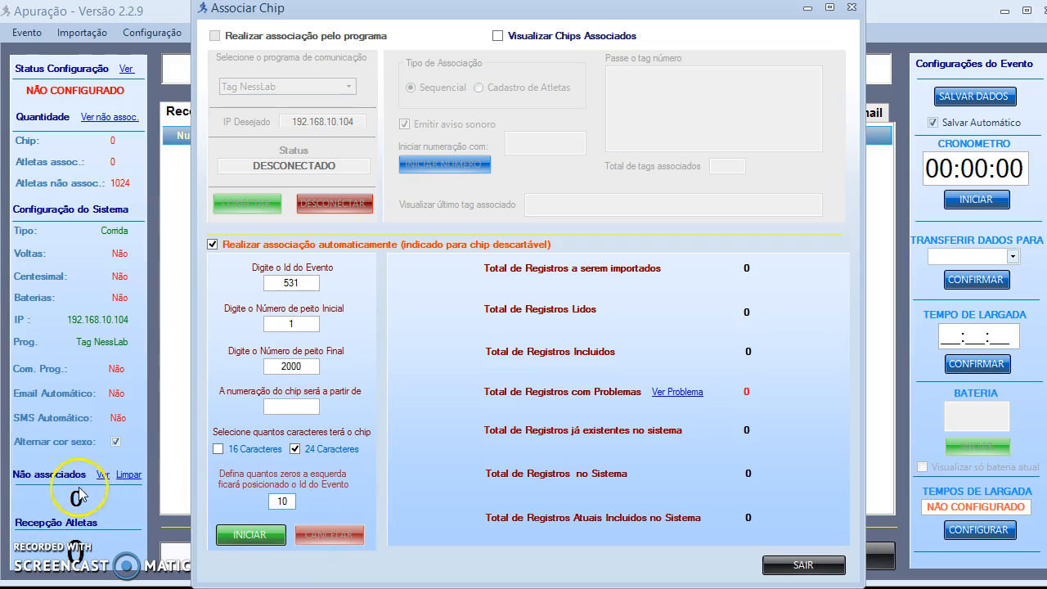
pyautogui.click(247, 534)
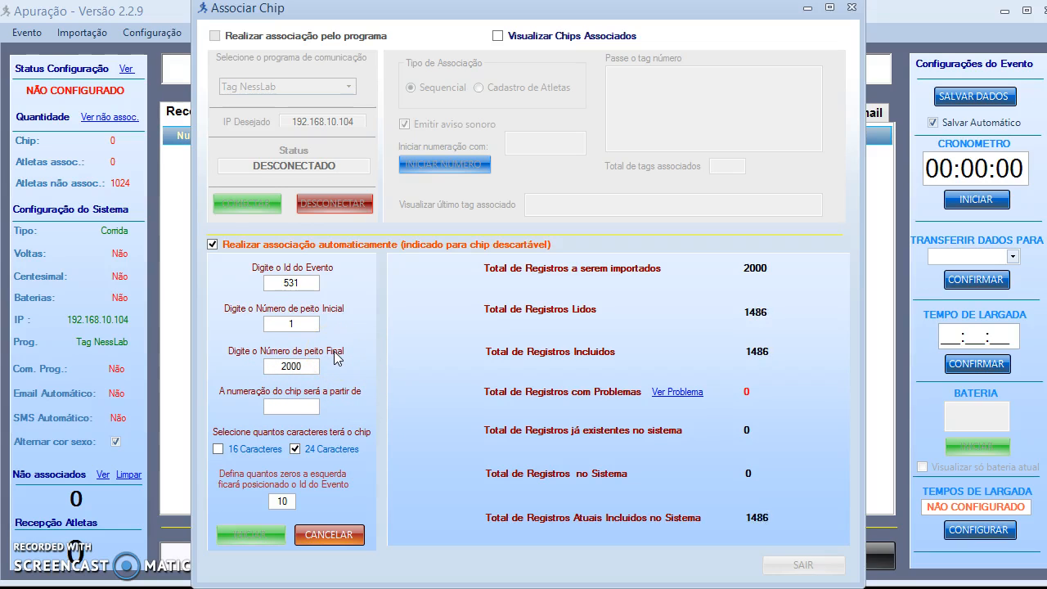
pyautogui.click(333, 360)
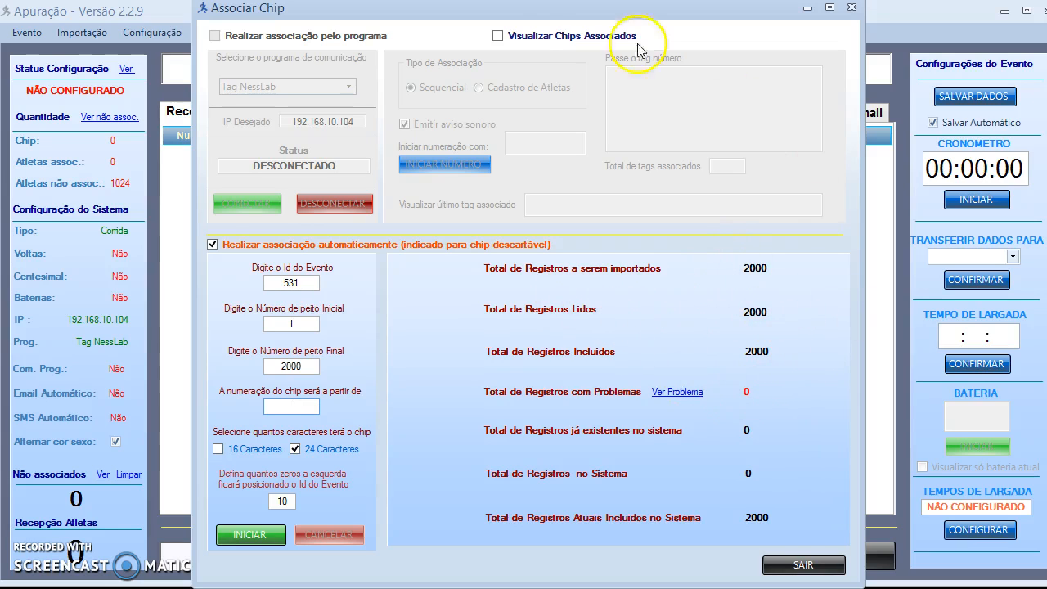
# Step: Show the associated chips, compare the entry for number 1695 with the tag read in Tag NessLab, and close the association window
pyautogui.click(497, 36)
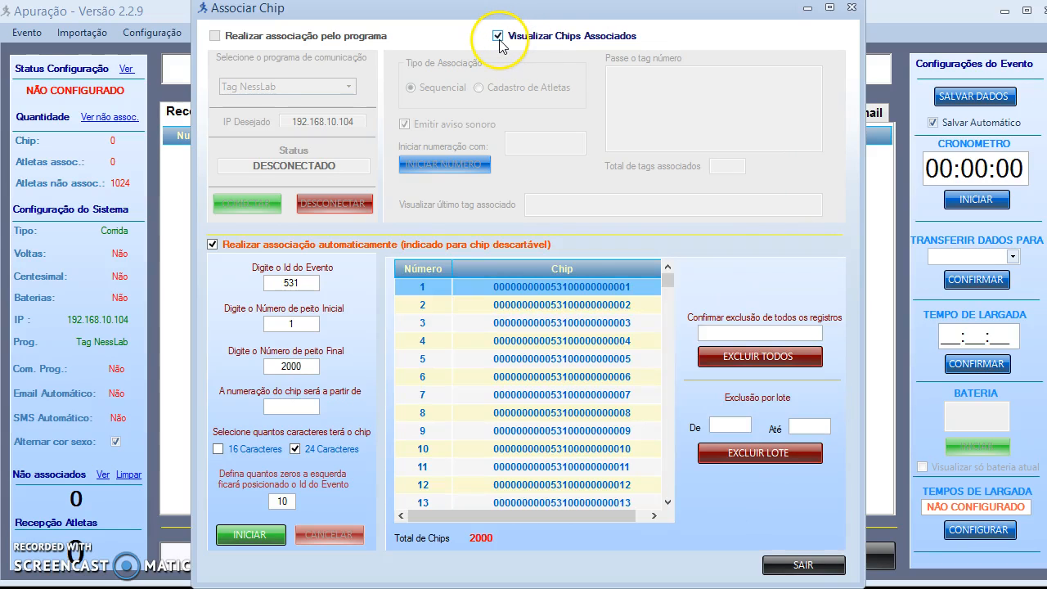
pyautogui.moveTo(664, 284)
pyautogui.mouseDown()
pyautogui.moveTo(668, 331)
pyautogui.moveTo(664, 278)
pyautogui.mouseUp()
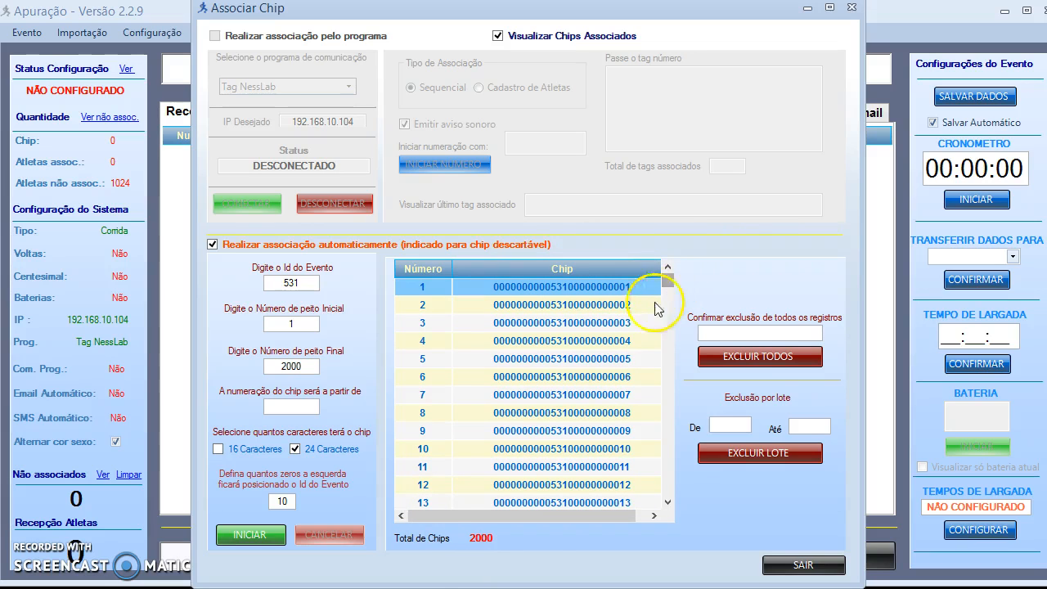
pyautogui.click(448, 587)
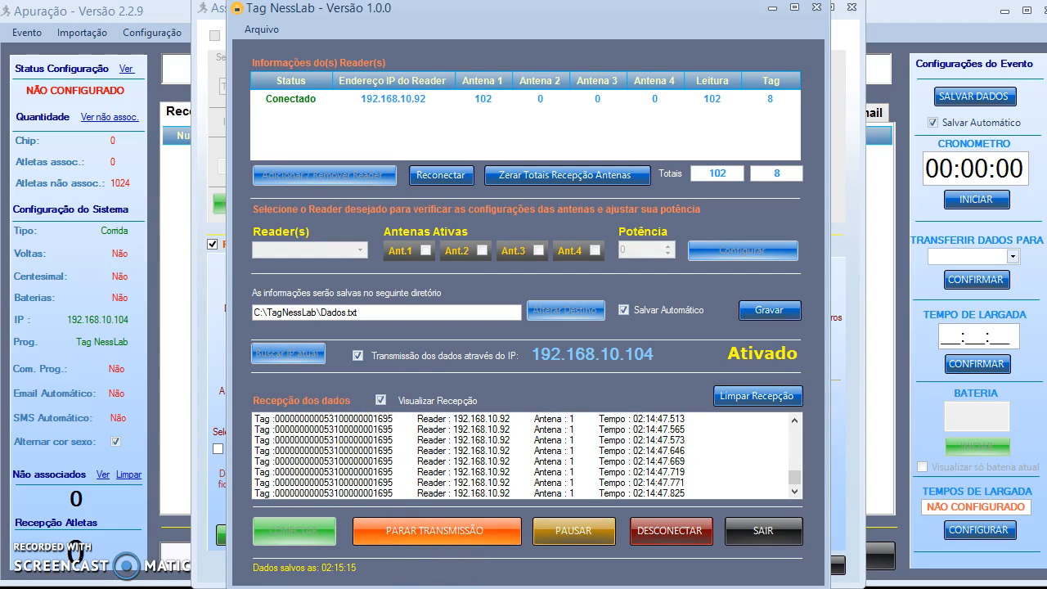
pyautogui.moveTo(392, 587)
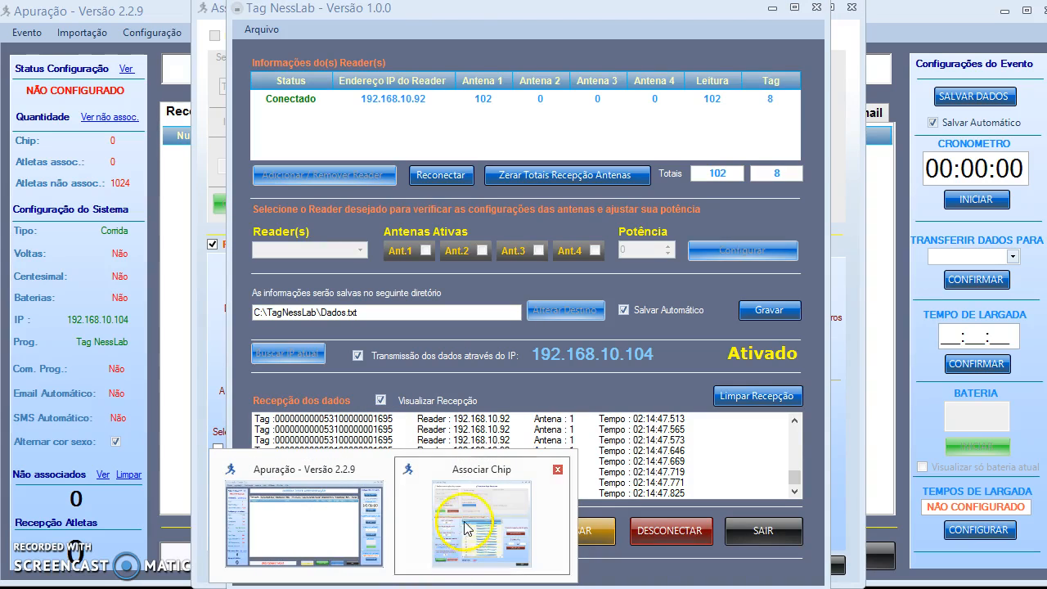
pyautogui.click(474, 535)
pyautogui.moveTo(668, 282); pyautogui.dragTo(670, 454)
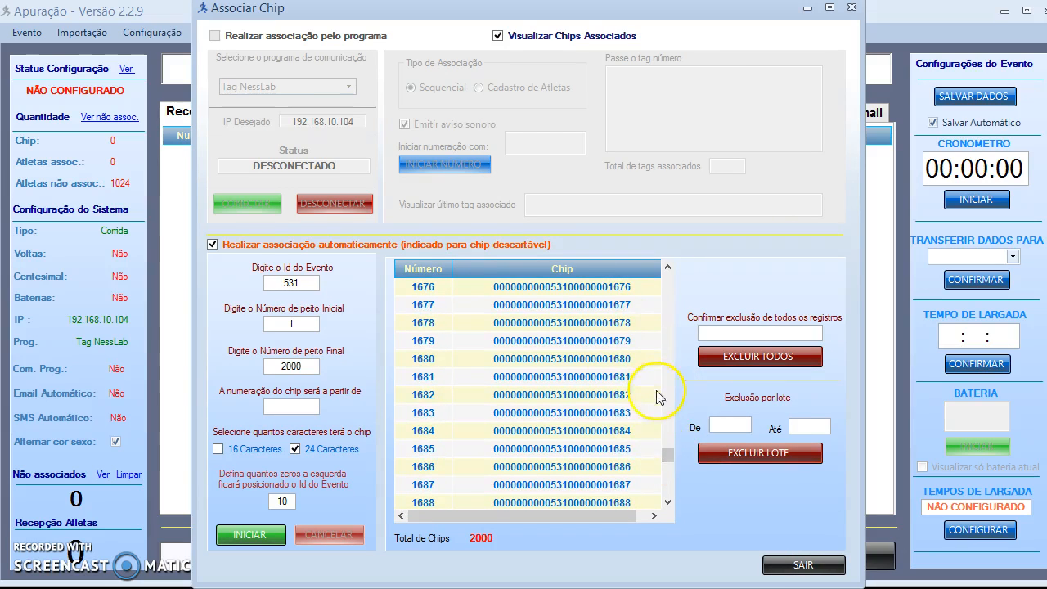
pyautogui.click(668, 503)
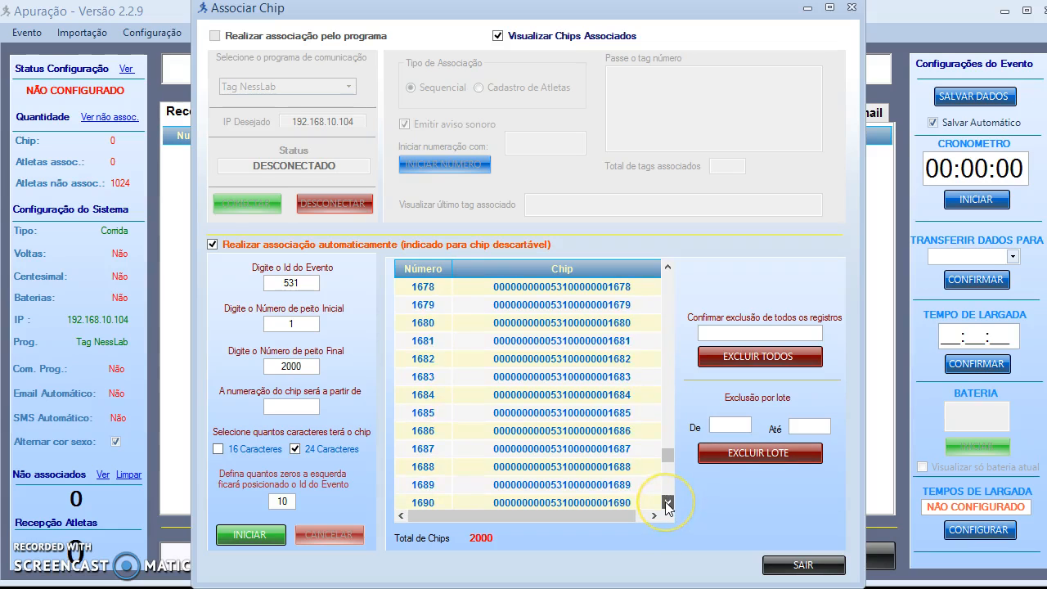
pyautogui.click(625, 467)
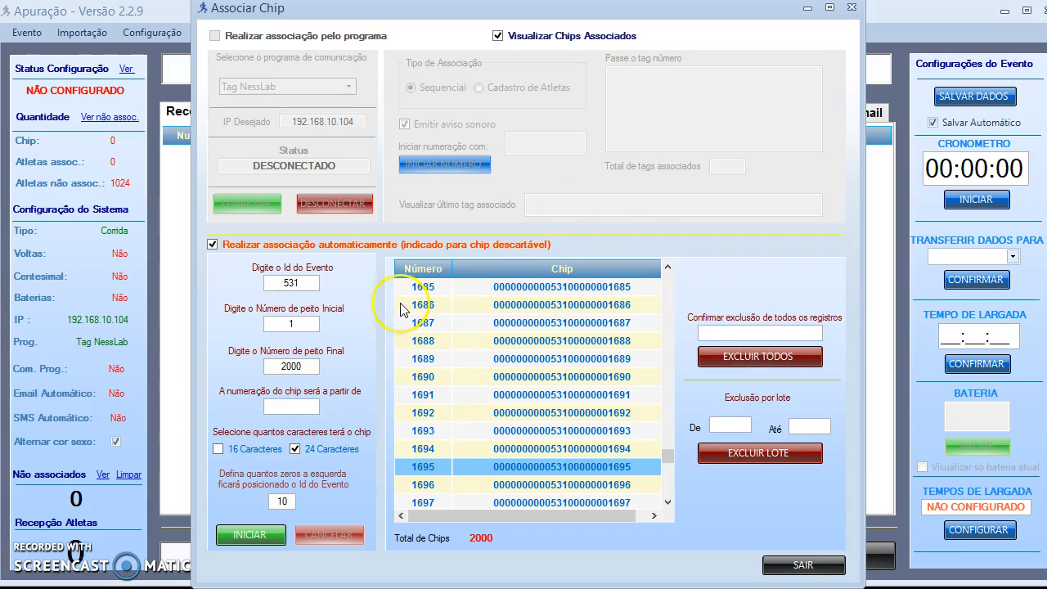
pyautogui.click(801, 564)
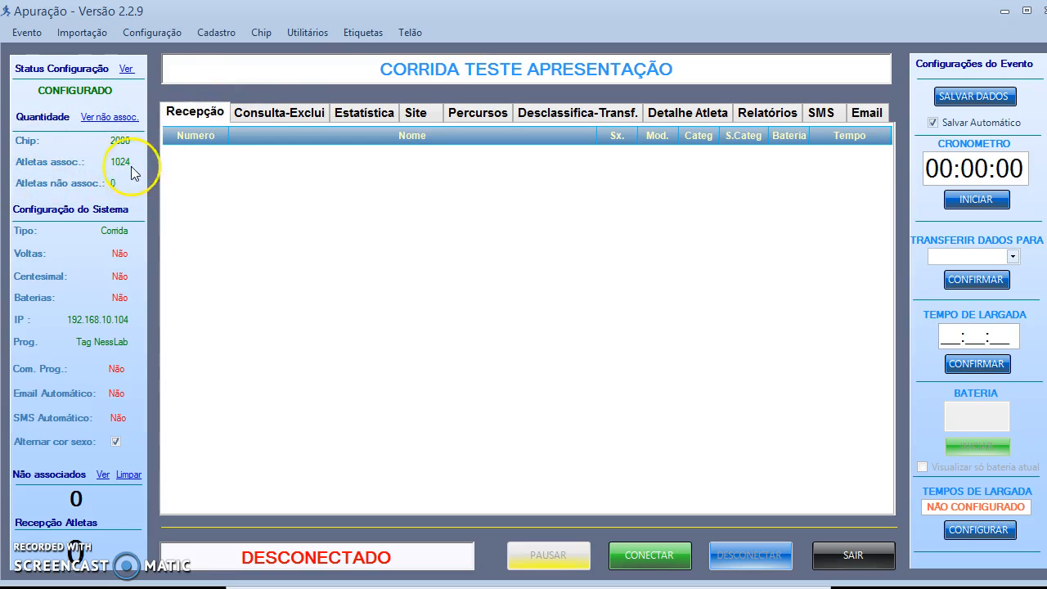
# Step: Delete all associated chips through the chip query and deletion window, using the confirmation phrase "excluir todos os chips", and close it
pyautogui.click(269, 34)
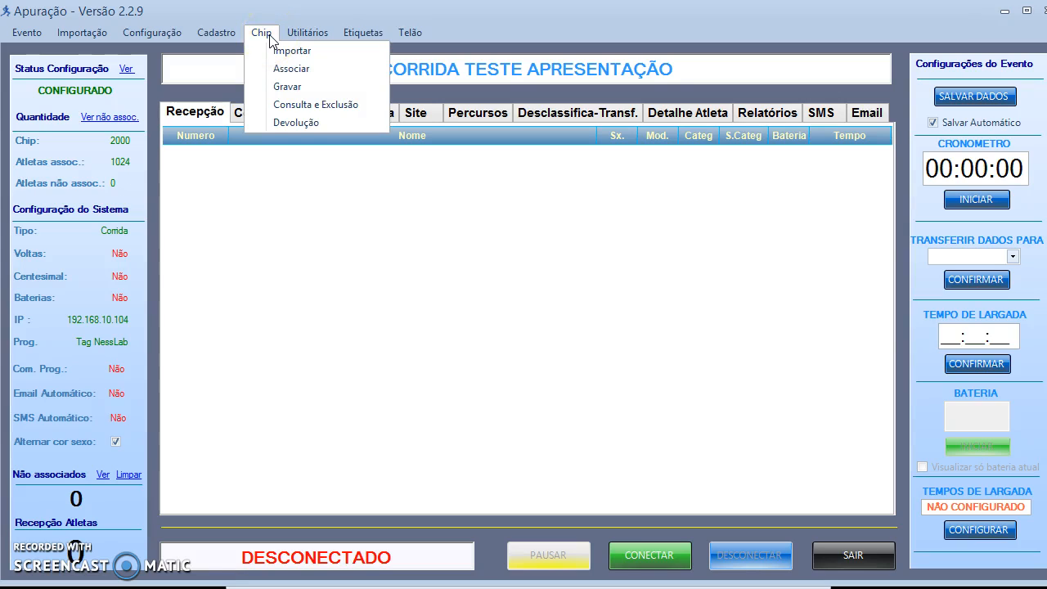
pyautogui.click(295, 106)
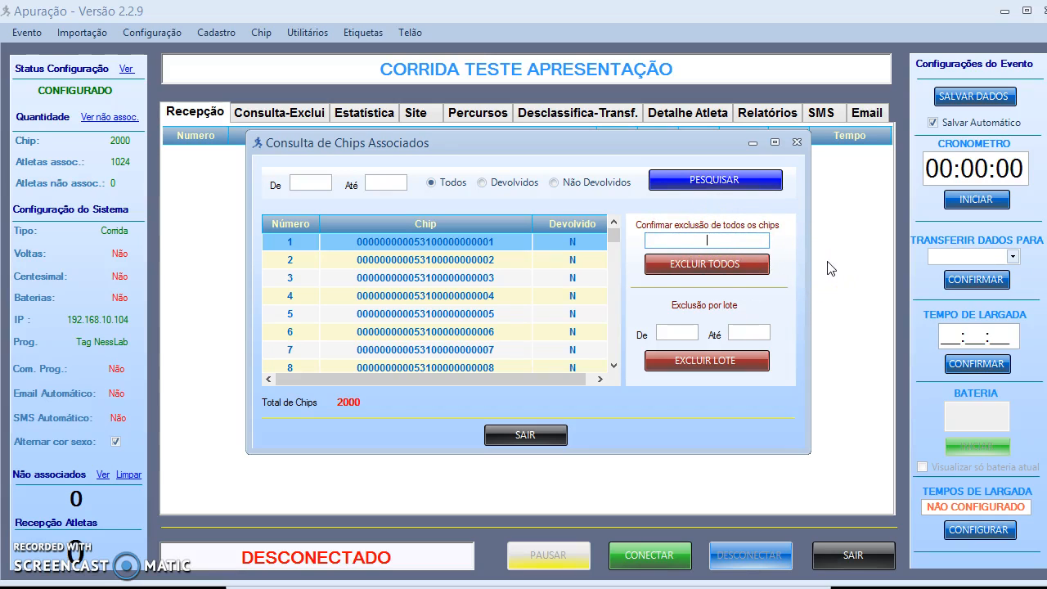
pyautogui.write('excluir odos')
pyautogui.press('BackSpace')
pyautogui.press('BackSpace')
pyautogui.press('BackSpace')
pyautogui.press('BackSpace')
pyautogui.write('ttodos os h')
pyautogui.press('BackSpace')
pyautogui.write('chips')
pyautogui.click(694, 263)
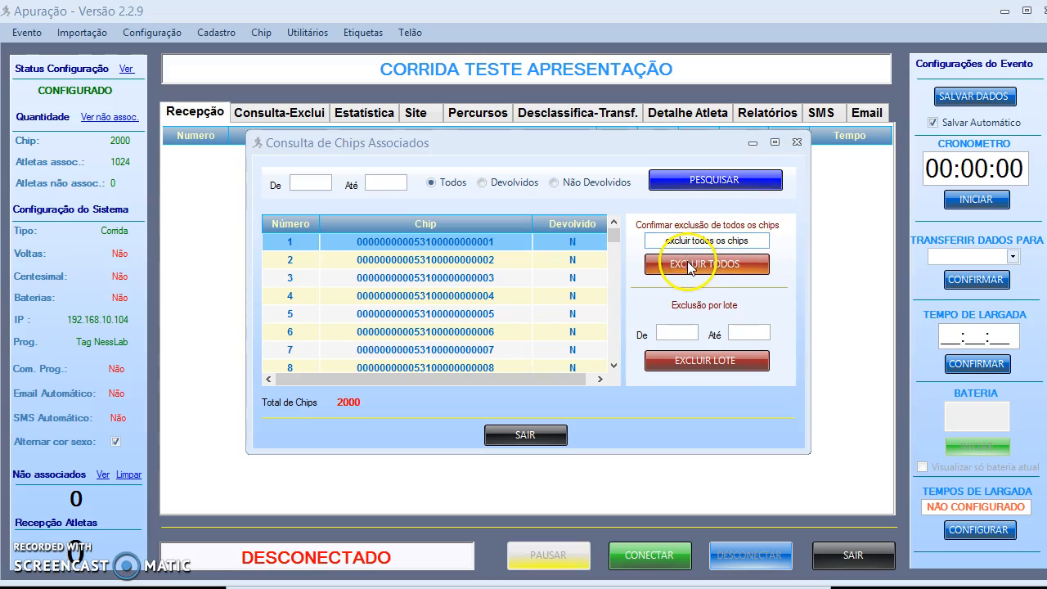
pyautogui.click(603, 356)
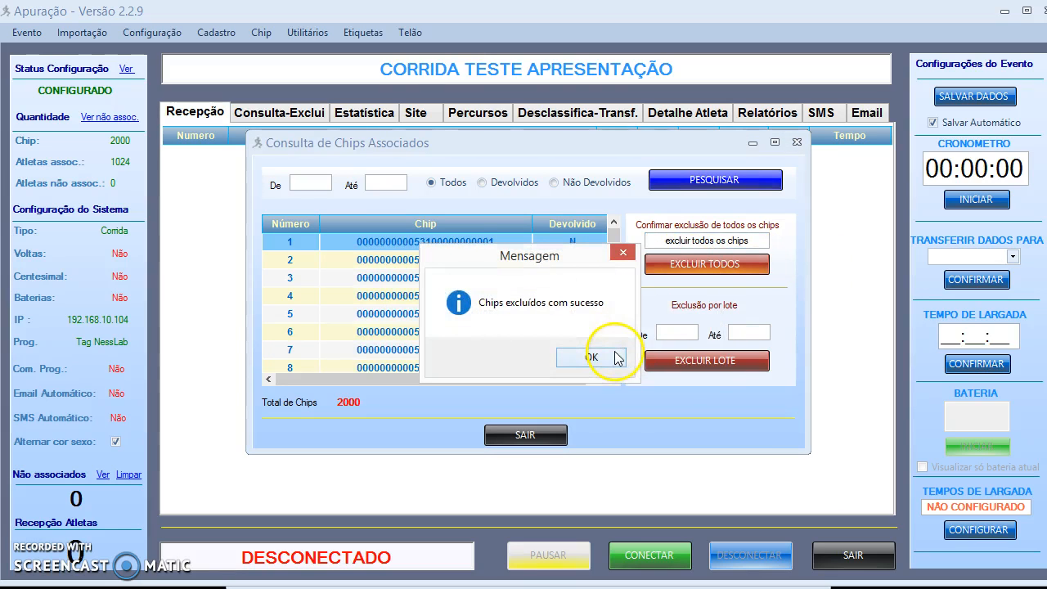
pyautogui.click(591, 358)
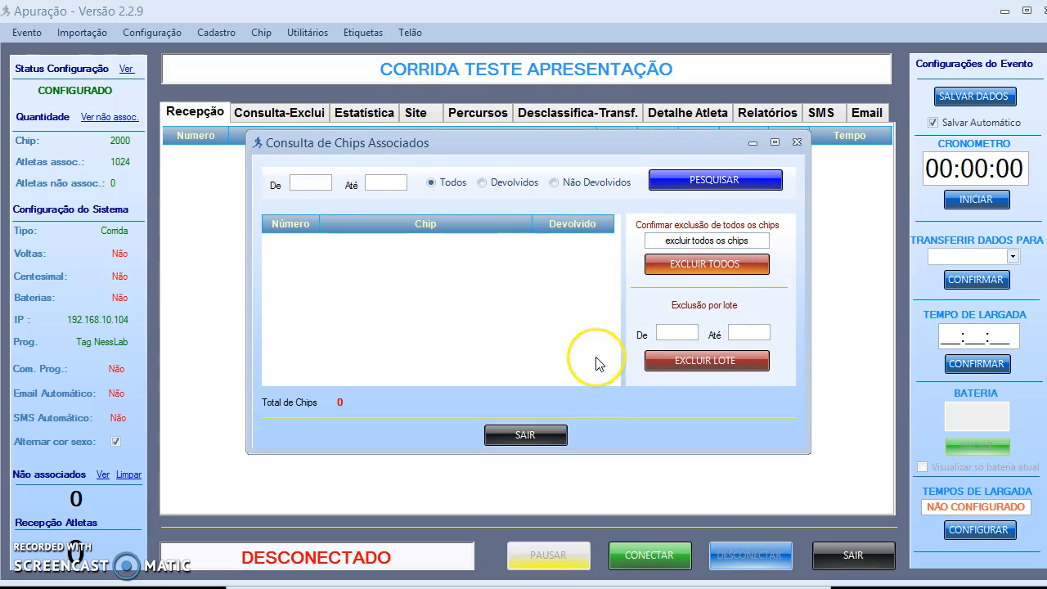
pyautogui.click(526, 434)
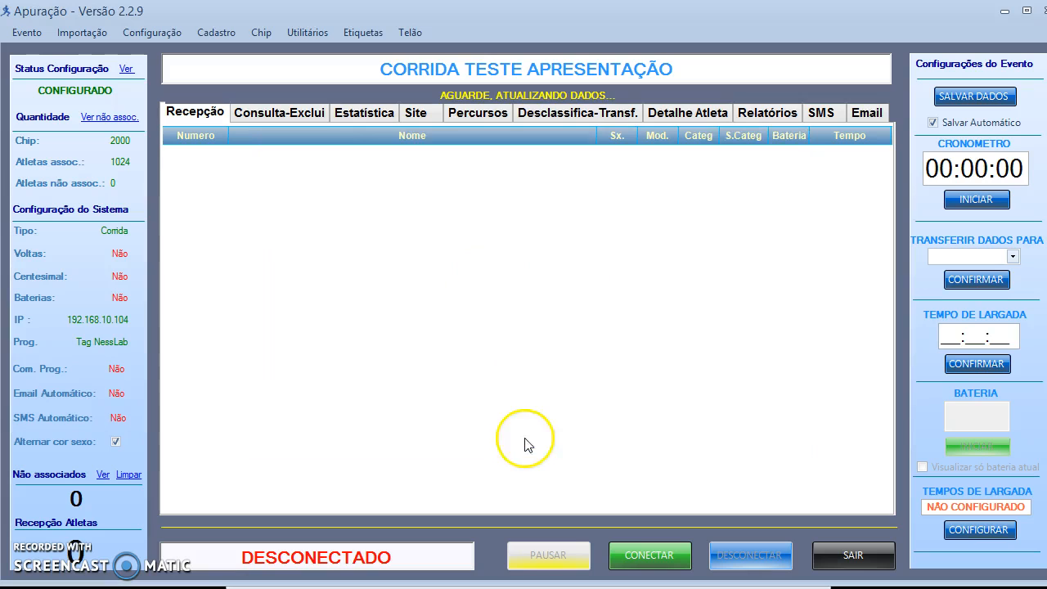
# Step: Enable automatic association for disposable chips, setting the event ID to 531 and the bib range from 1 to 1000
pyautogui.click(257, 34)
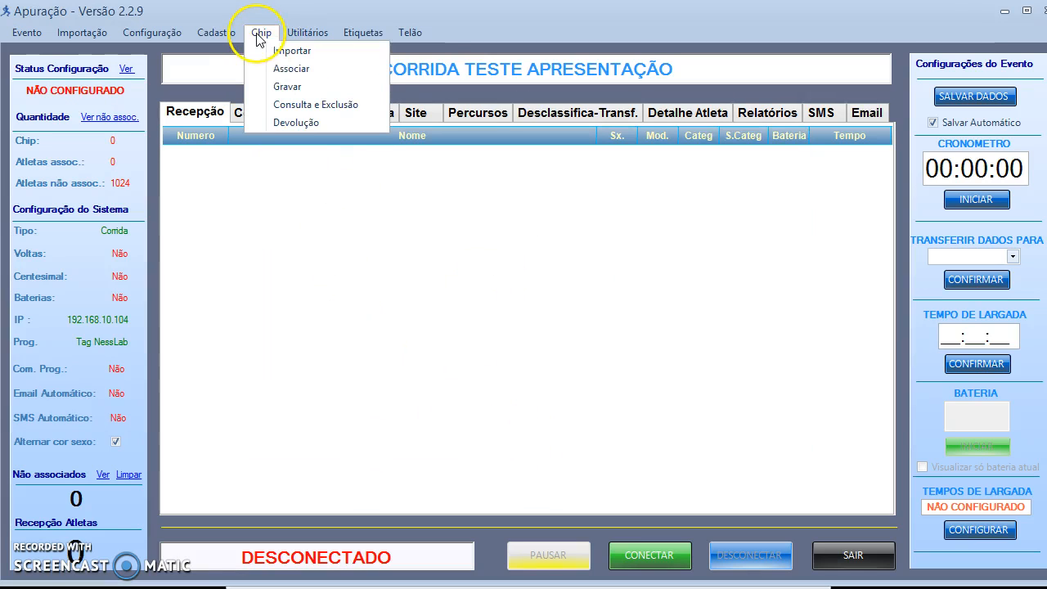
pyautogui.click(297, 72)
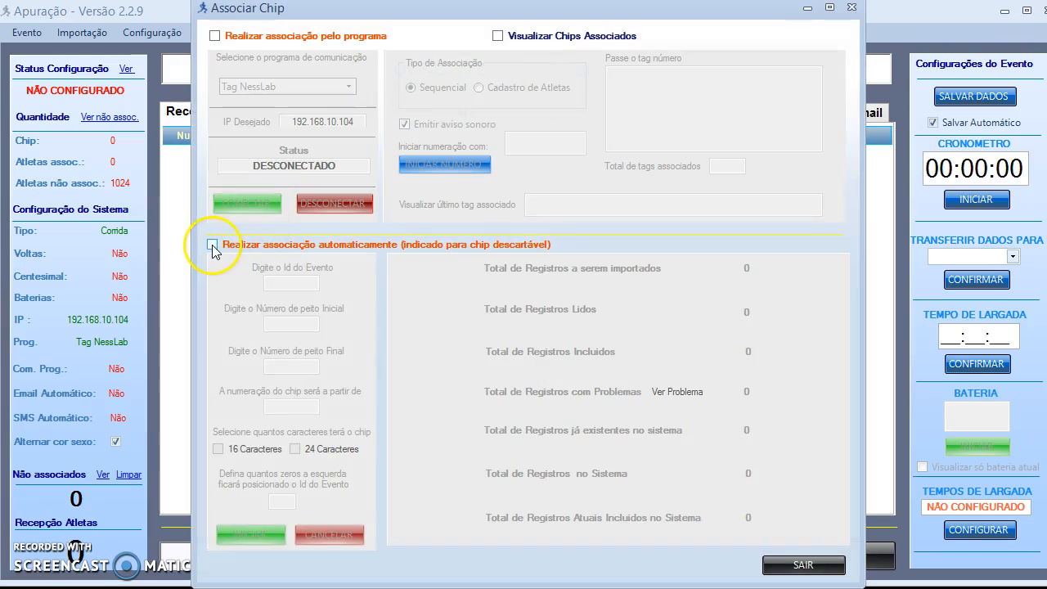
pyautogui.click(211, 243)
pyautogui.click(280, 284)
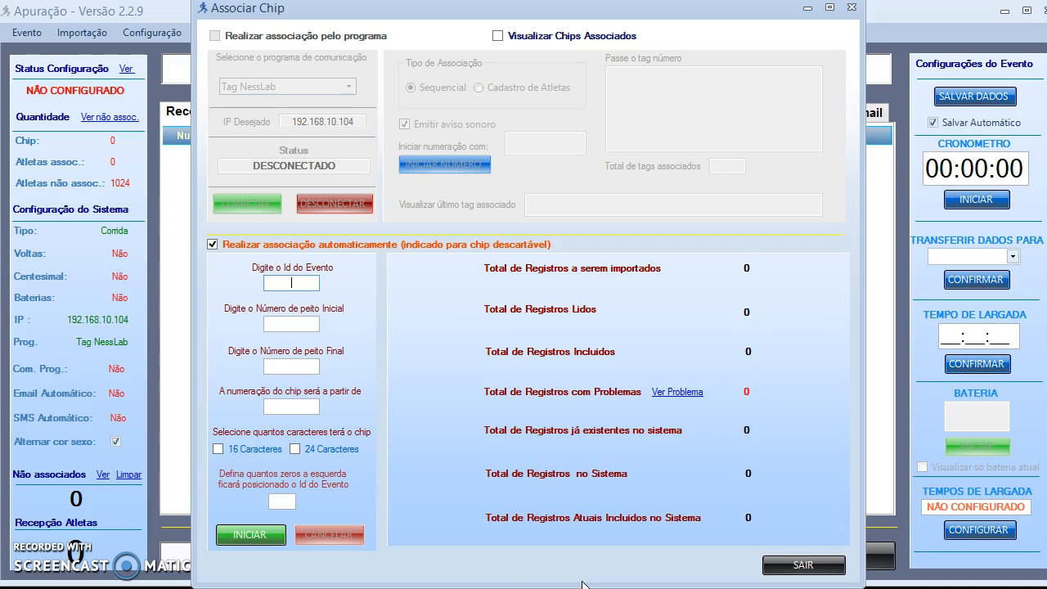
pyautogui.click(291, 282)
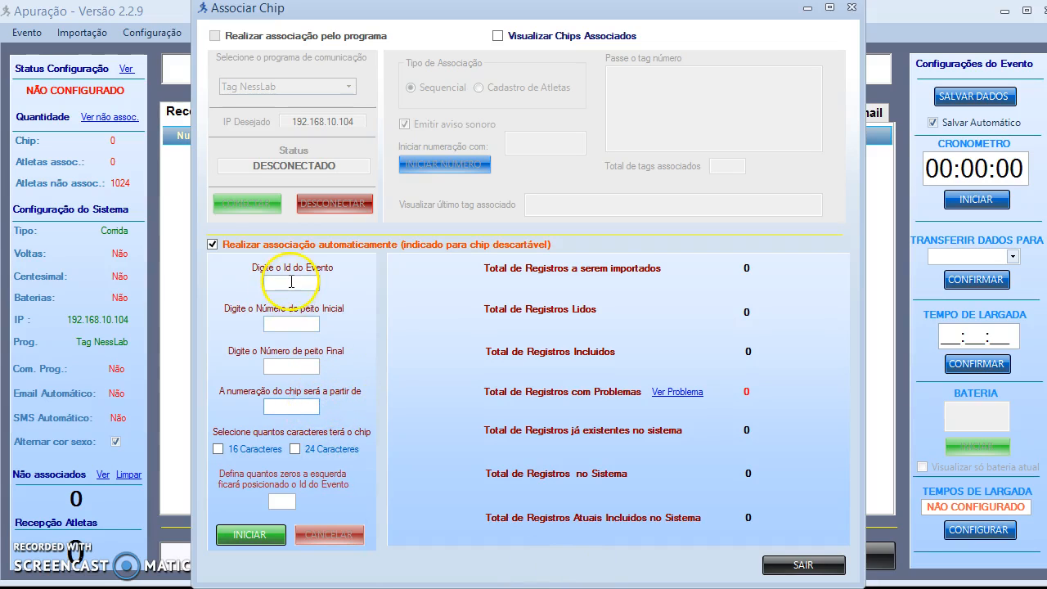
pyautogui.write('5')
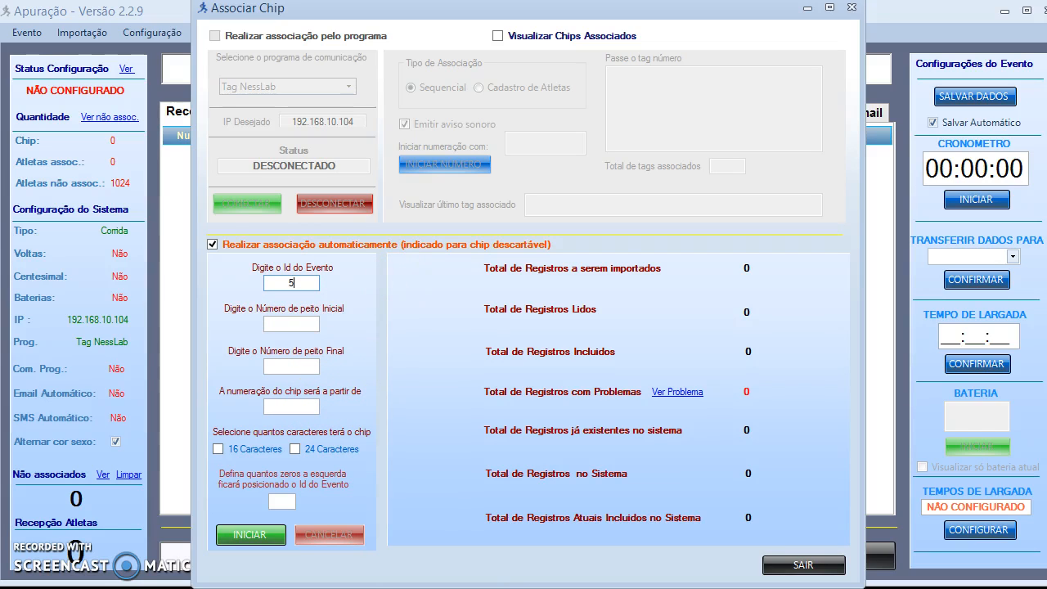
pyautogui.write('31')
pyautogui.click(286, 325)
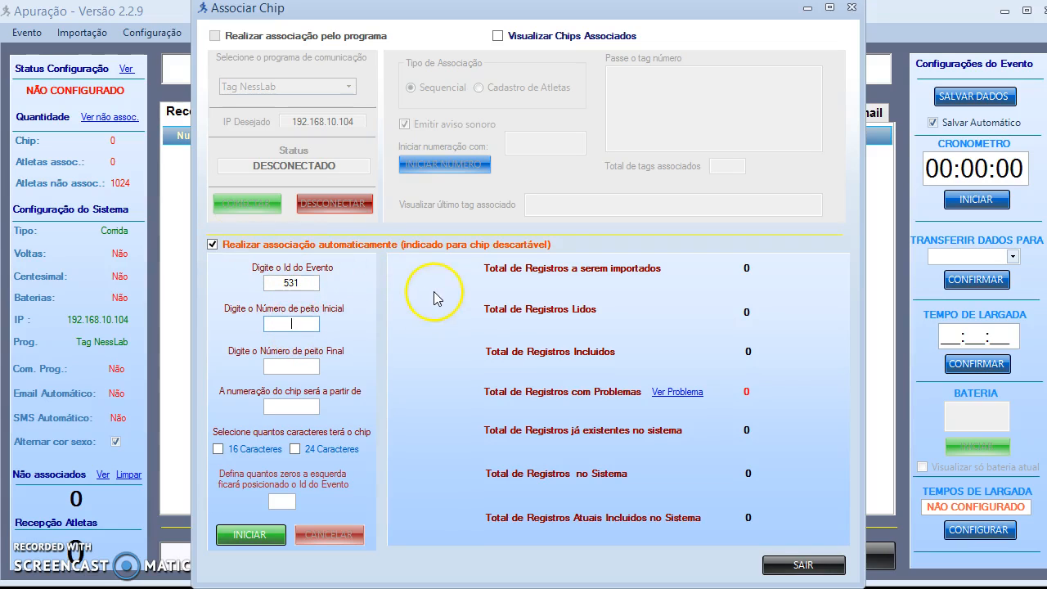
pyautogui.write('1')
pyautogui.click(302, 365)
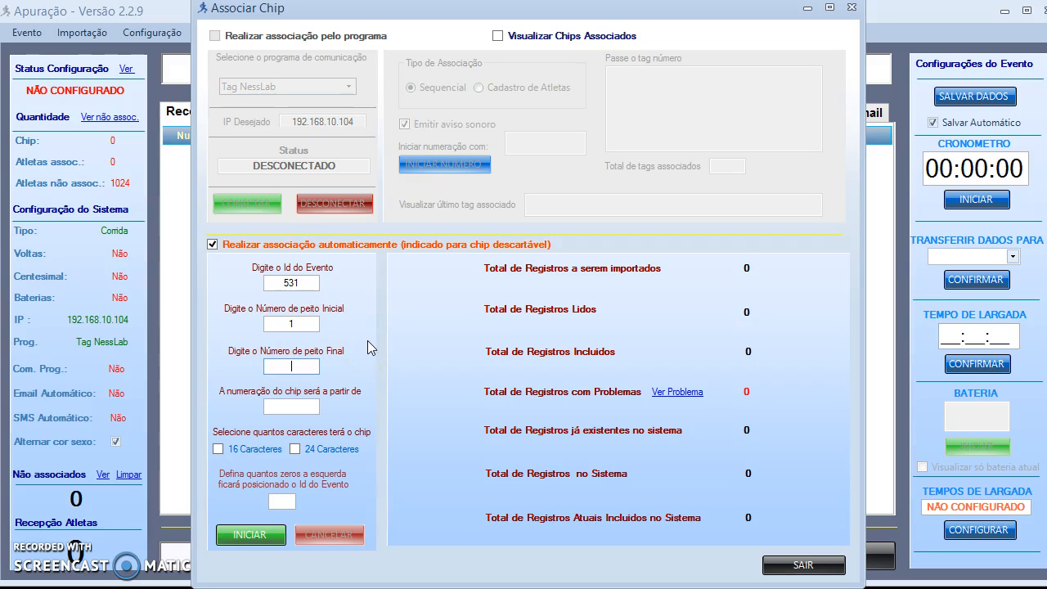
pyautogui.write('1000')
pyautogui.click(294, 366)
# Step: Start the chip numbering at 1001 with 24 characters and 10 zeros before the event ID, and run the automatic association
pyautogui.click(295, 405)
pyautogui.write('1001')
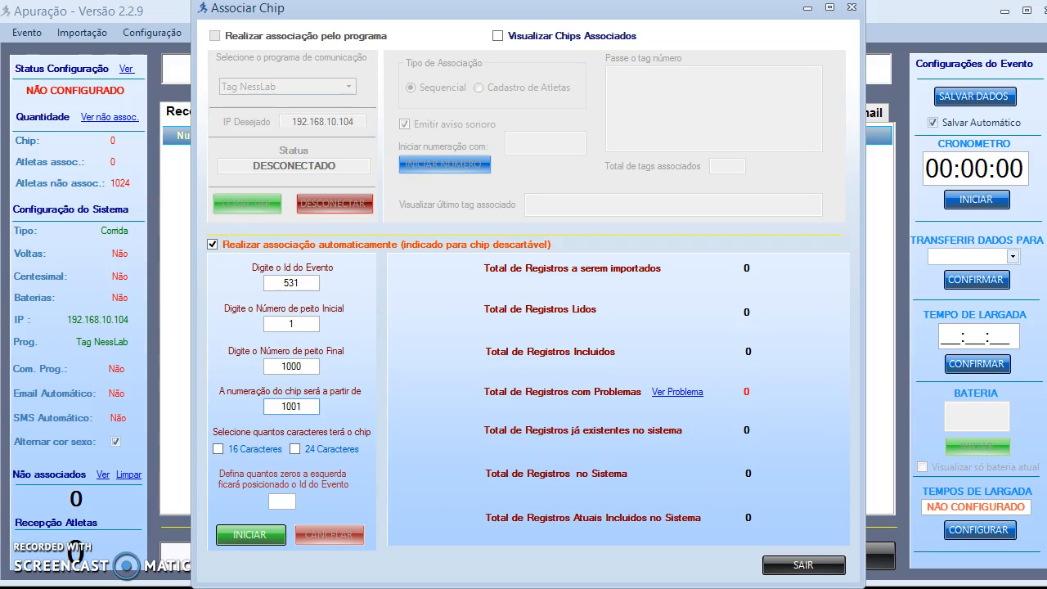
pyautogui.click(295, 449)
pyautogui.click(281, 500)
pyautogui.write('10')
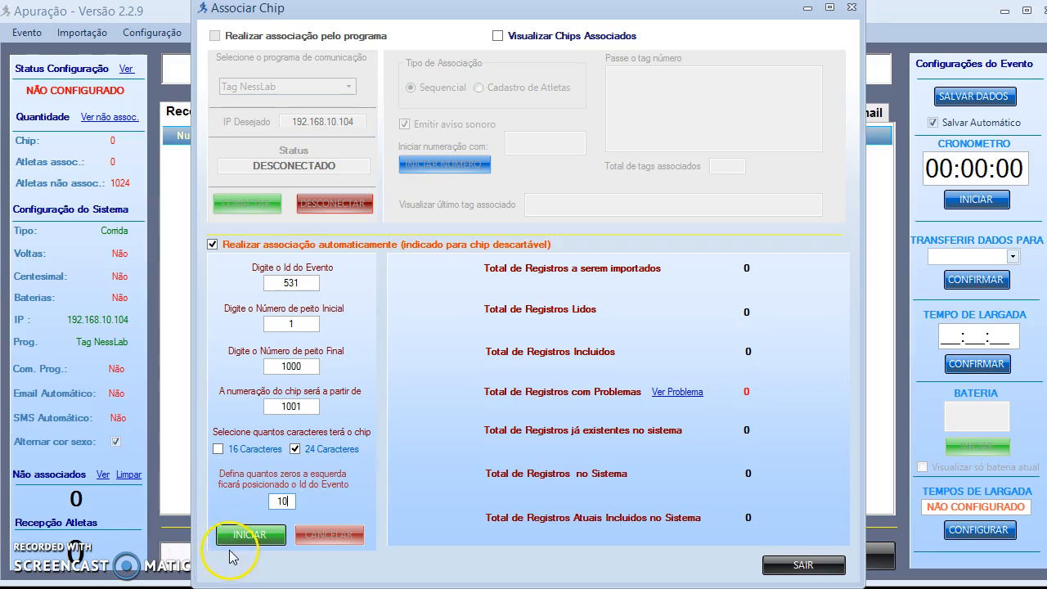
pyautogui.click(251, 538)
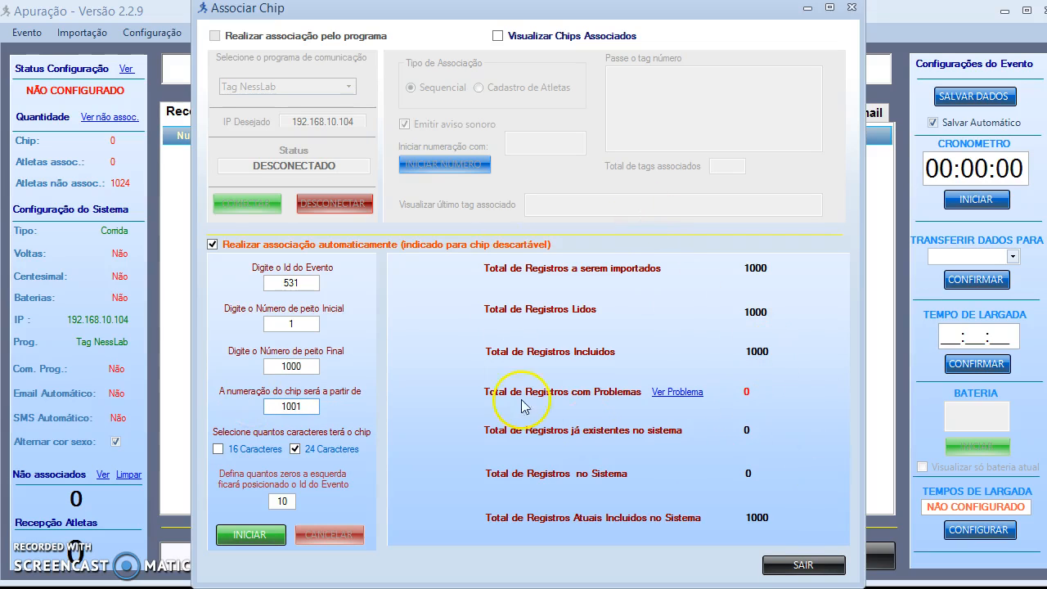
# Step: Show the associated chips, compare the bib numbers with their chip codes, and close the association window
pyautogui.click(506, 38)
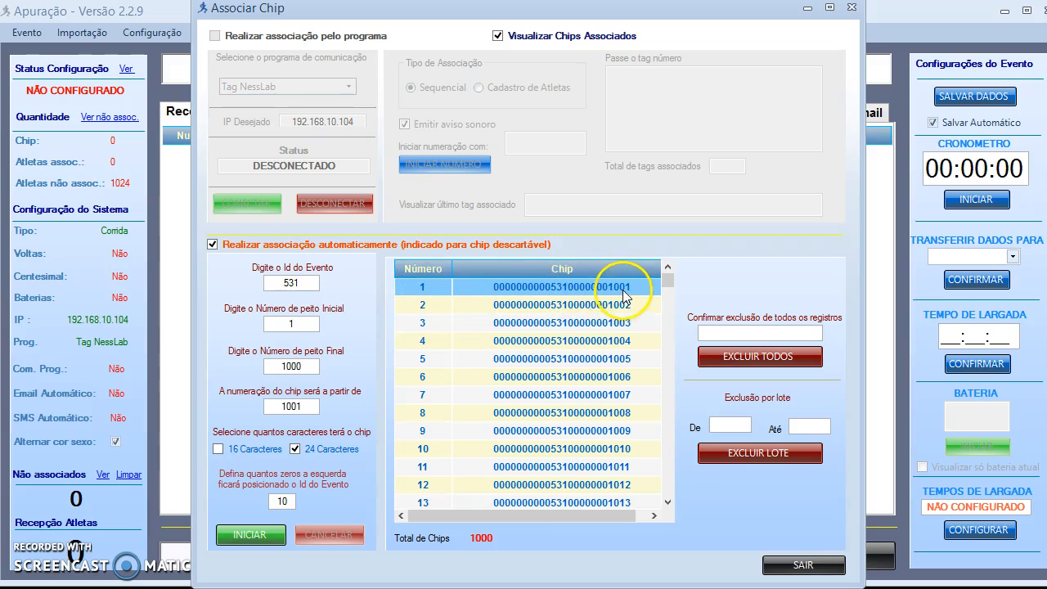
pyautogui.moveTo(668, 282)
pyautogui.mouseDown()
pyautogui.moveTo(671, 397)
pyautogui.moveTo(668, 279)
pyautogui.mouseUp()
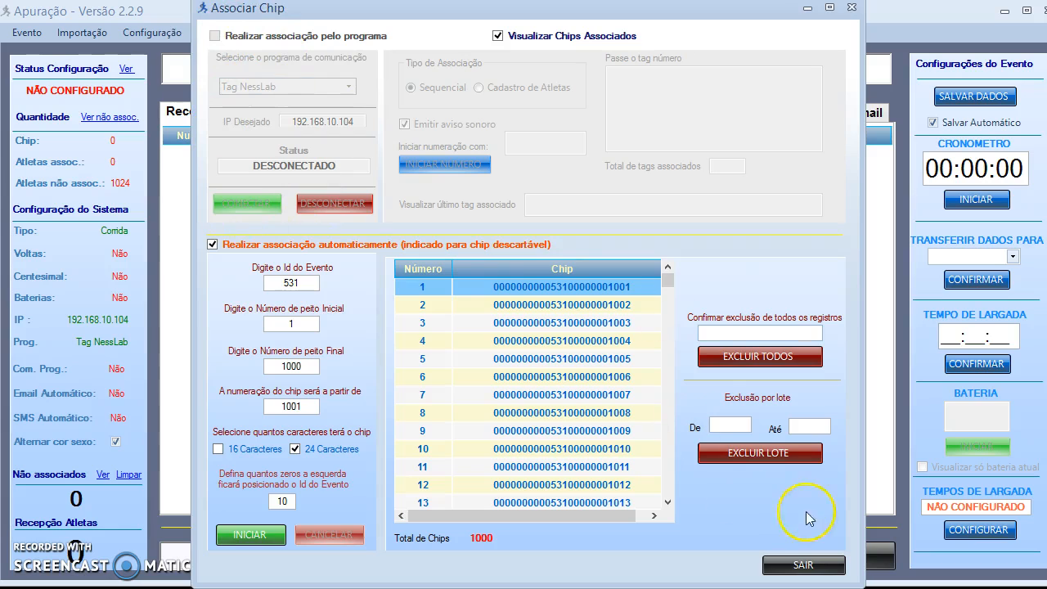
pyautogui.click(822, 574)
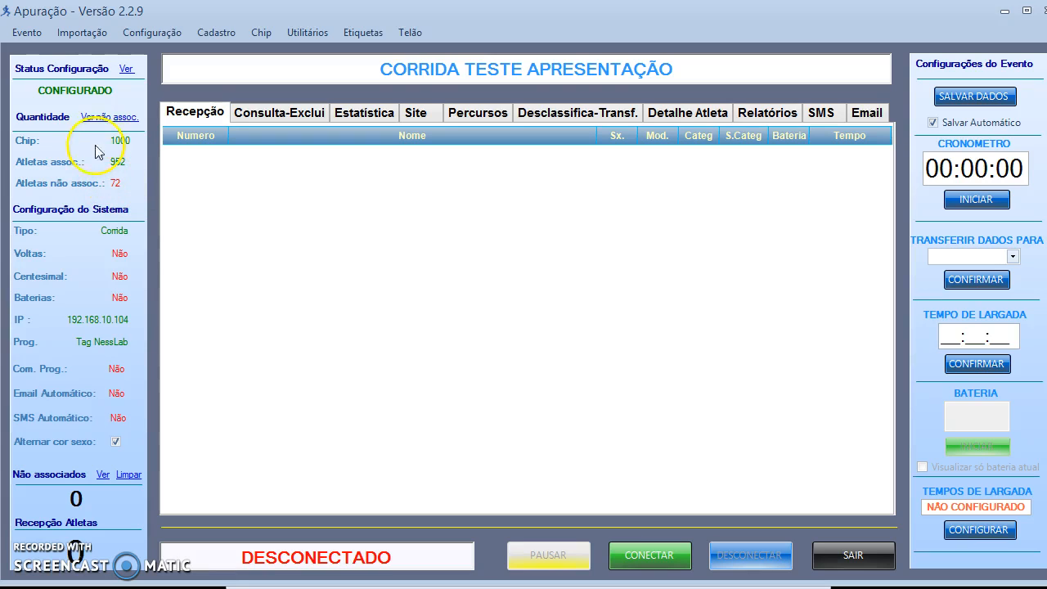
# Step: View the list of athletes without a chip, look through their bib numbers, and close the list
pyautogui.click(106, 119)
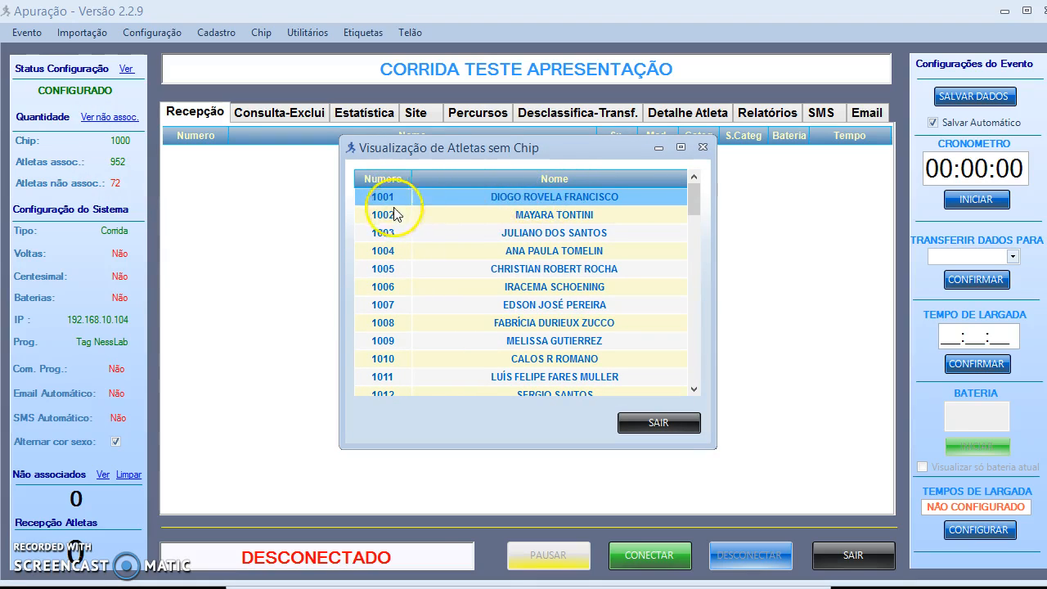
pyautogui.moveTo(692, 205); pyautogui.dragTo(694, 227)
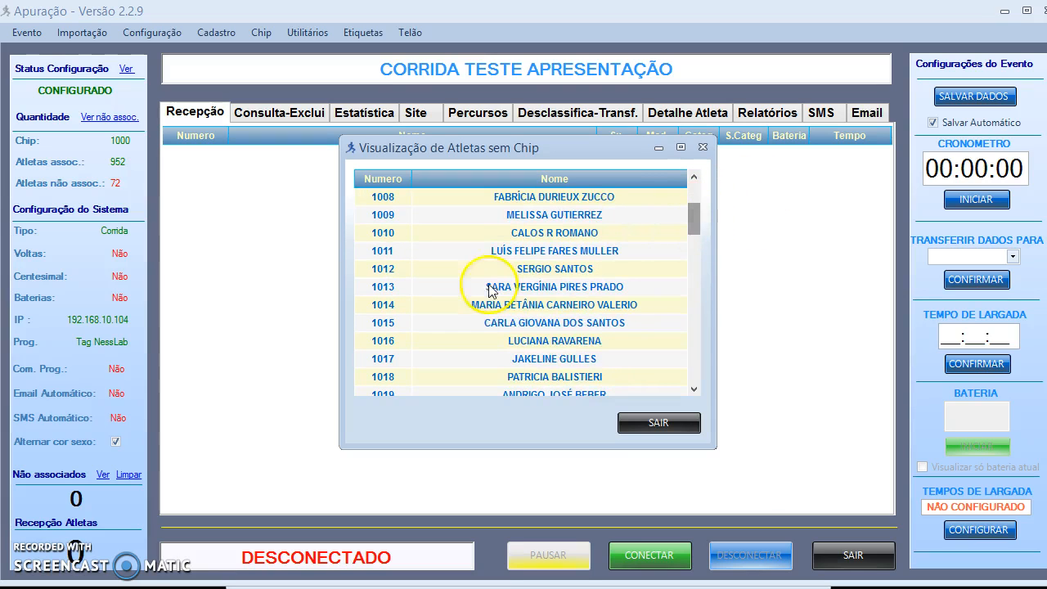
pyautogui.click(641, 434)
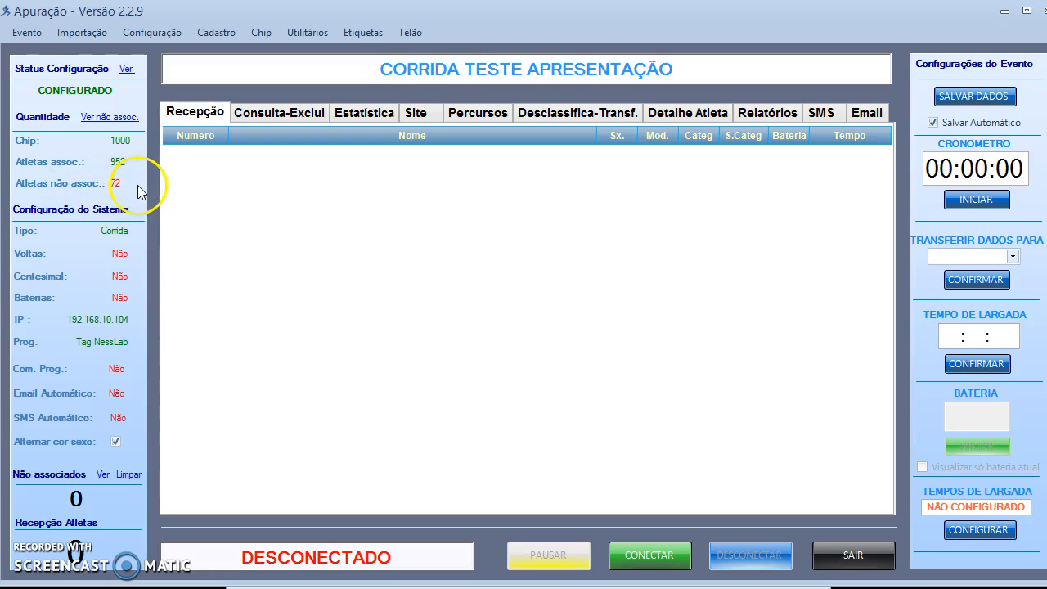
# Step: Enable chip association through the communication program and set the sequential numbering to start at 1001
pyautogui.click(262, 33)
pyautogui.click(278, 69)
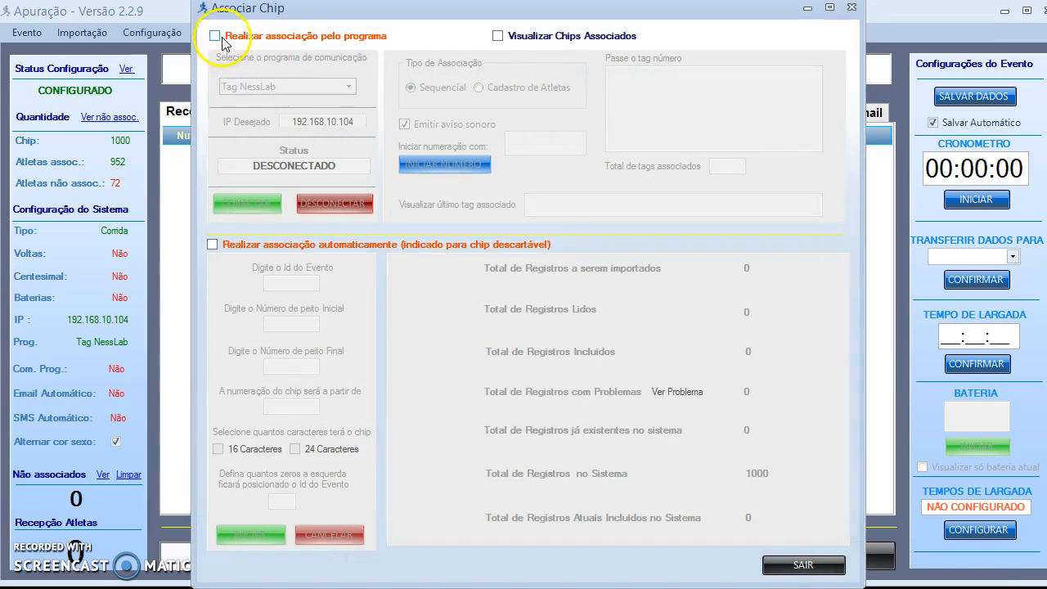
pyautogui.click(215, 36)
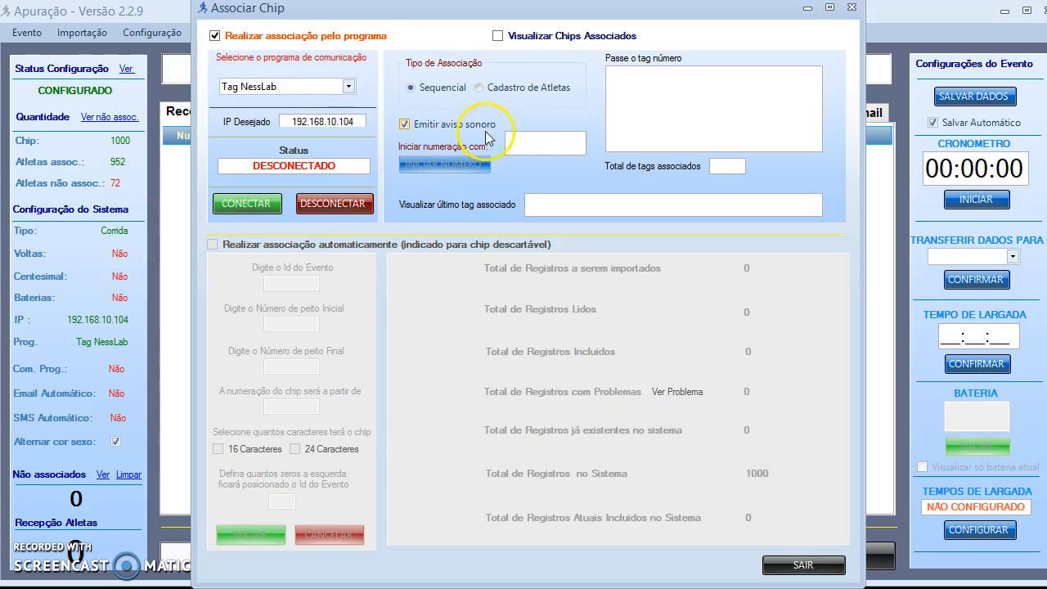
pyautogui.click(543, 143)
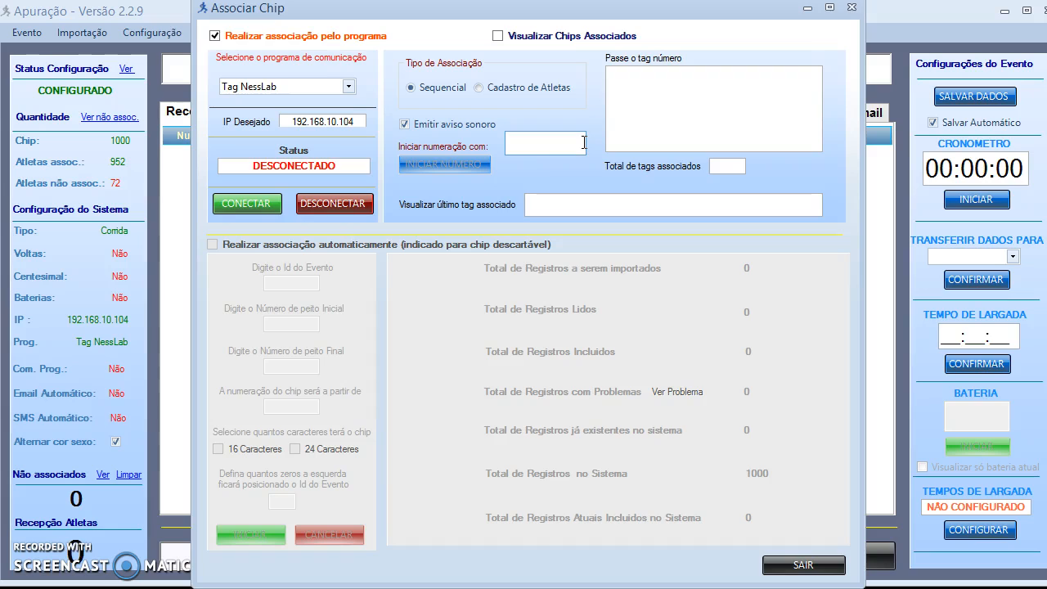
pyautogui.write('1001')
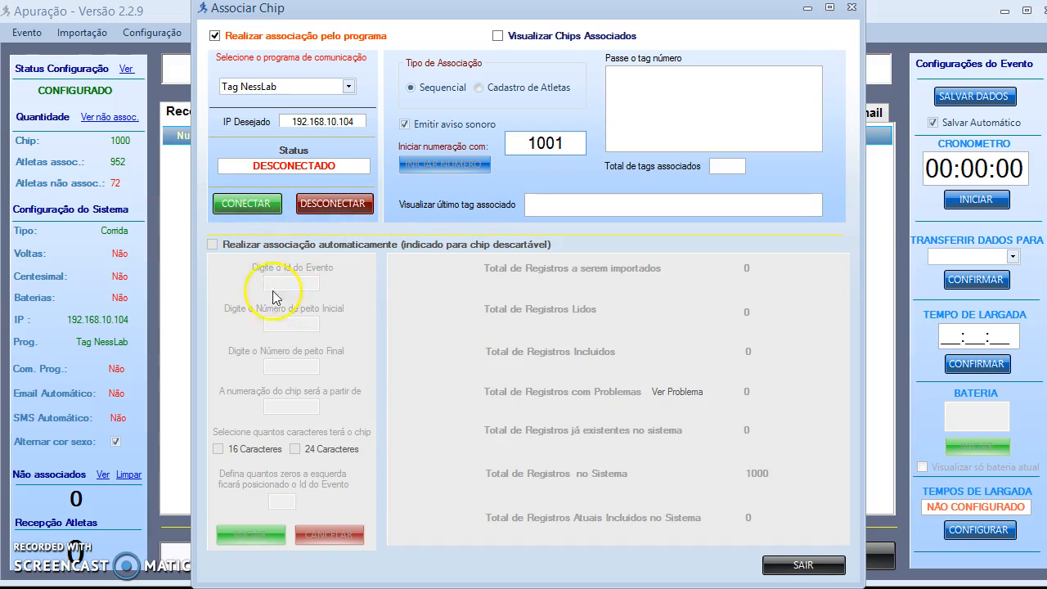
# Step: Check the data reception in Tag NessLab, minimize it, and connect the chip association to read tags sequentially
pyautogui.click(458, 587)
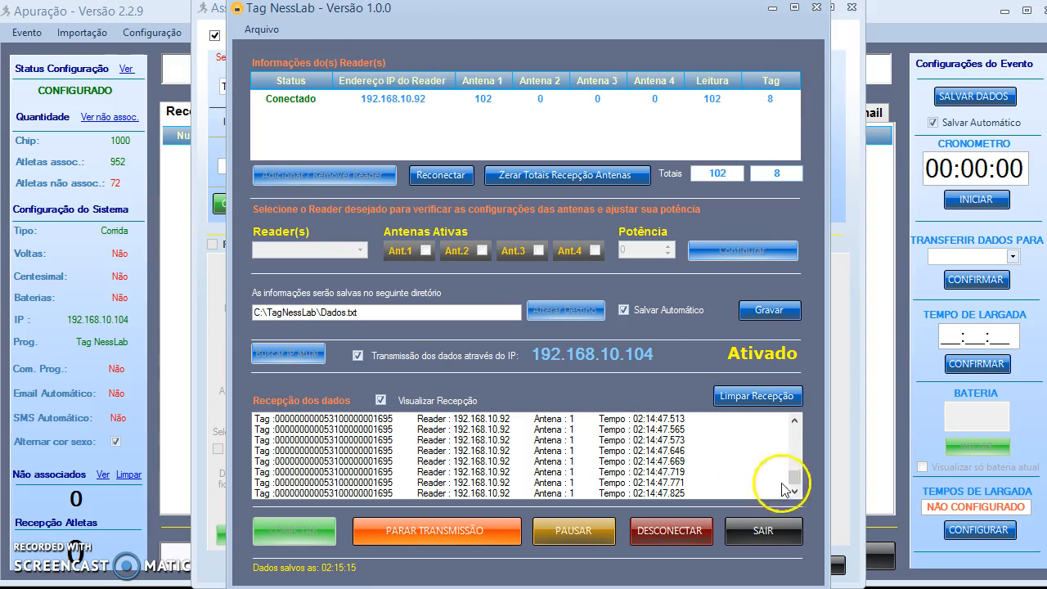
pyautogui.click(771, 9)
pyautogui.click(260, 211)
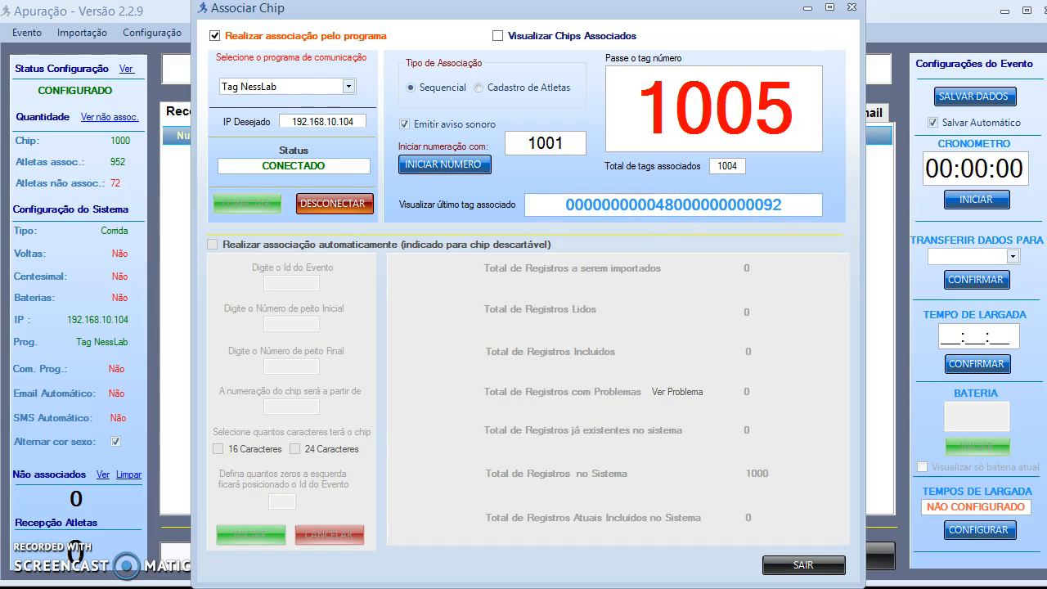
# Step: Disconnect the chip association from the communication program, confirm the disconnection, and close the association window
pyautogui.click(335, 206)
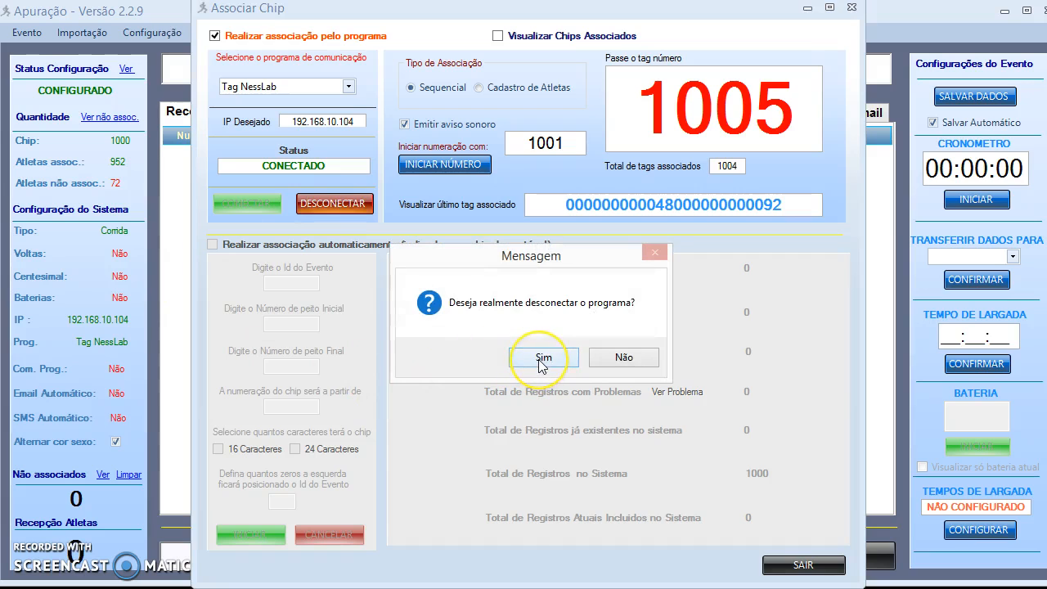
pyautogui.click(542, 360)
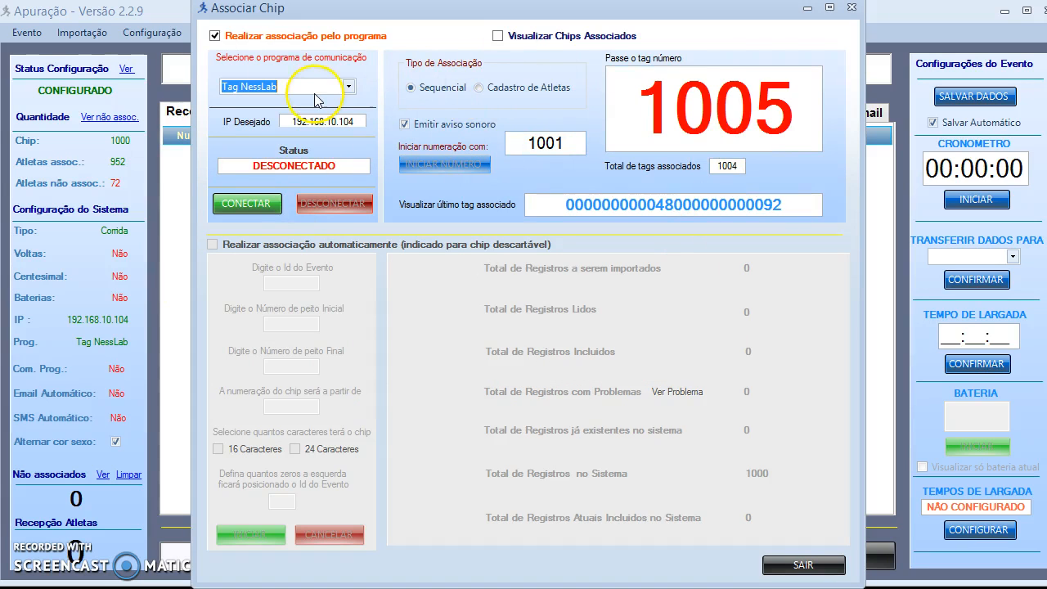
pyautogui.click(785, 564)
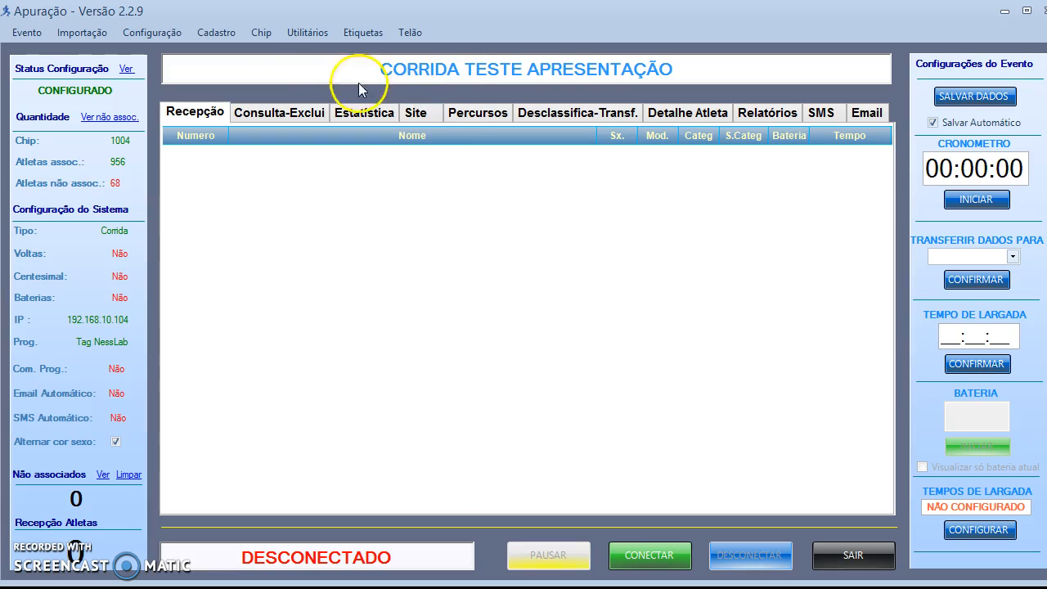
# Step: Delete all associated chips through the chip query and deletion window, using the confirmation phrase "excluir todos os chips", and close it
pyautogui.click(261, 33)
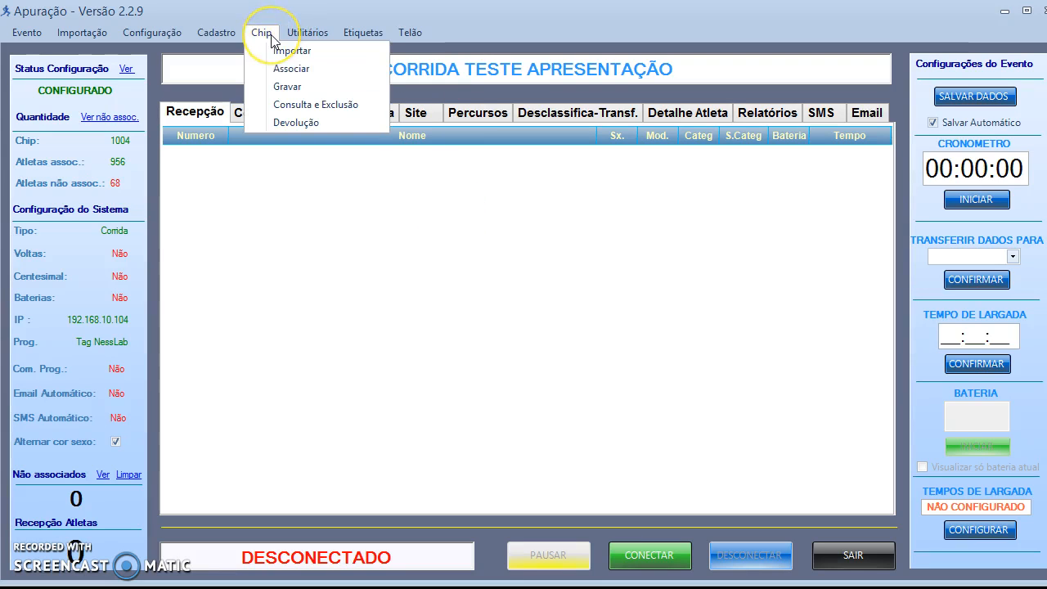
pyautogui.click(278, 104)
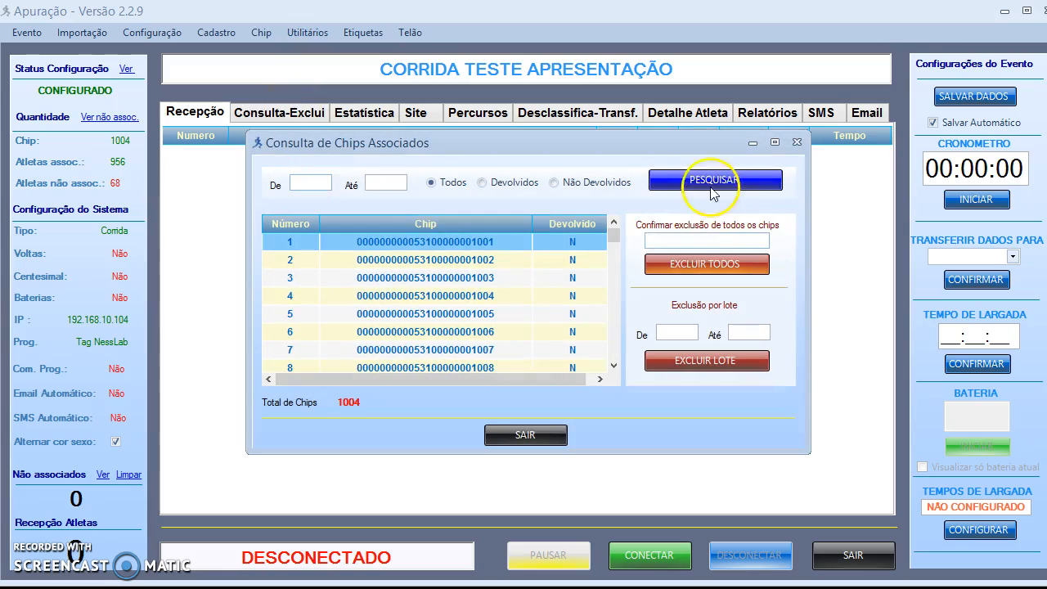
pyautogui.click(673, 239)
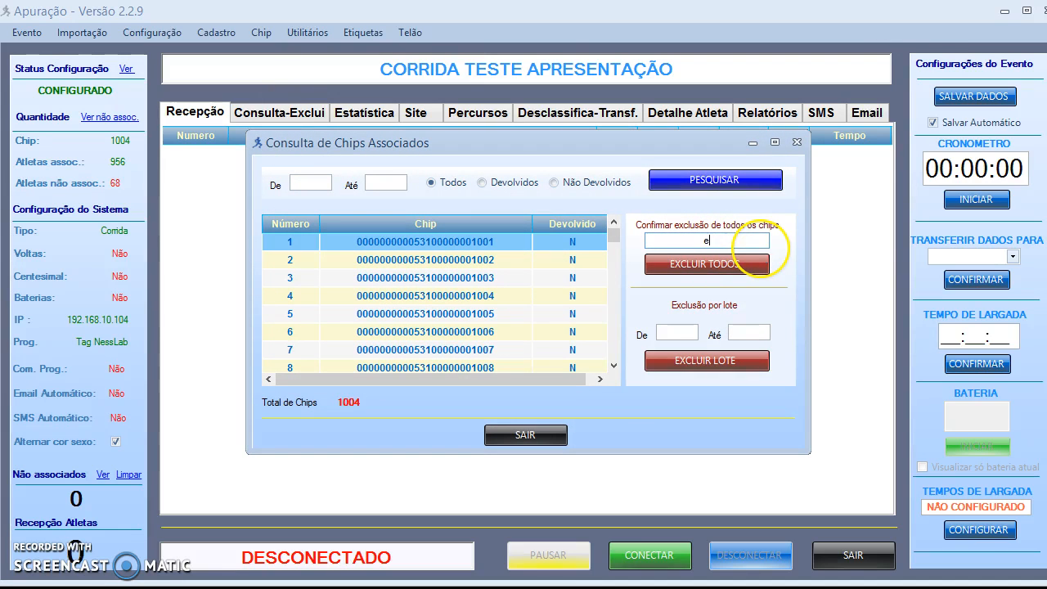
pyautogui.write('excluir todos os chips')
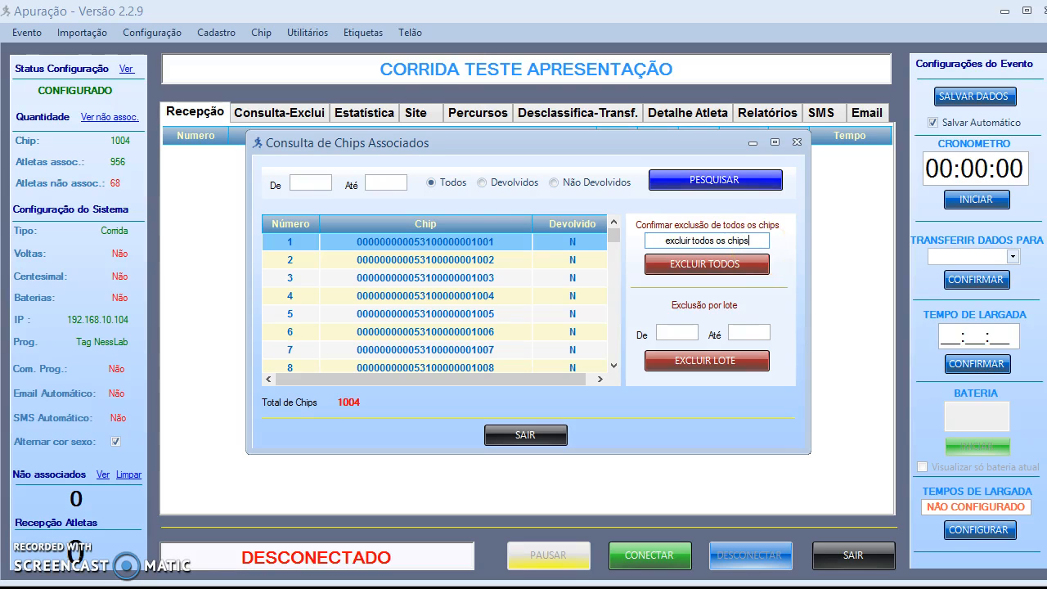
pyautogui.click(710, 265)
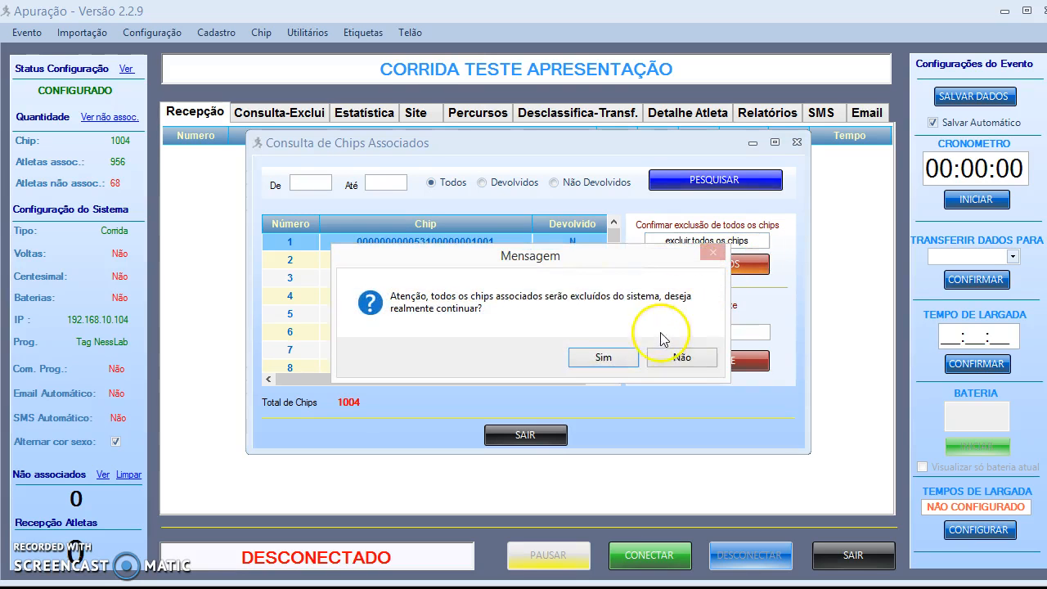
pyautogui.click(603, 356)
pyautogui.click(590, 356)
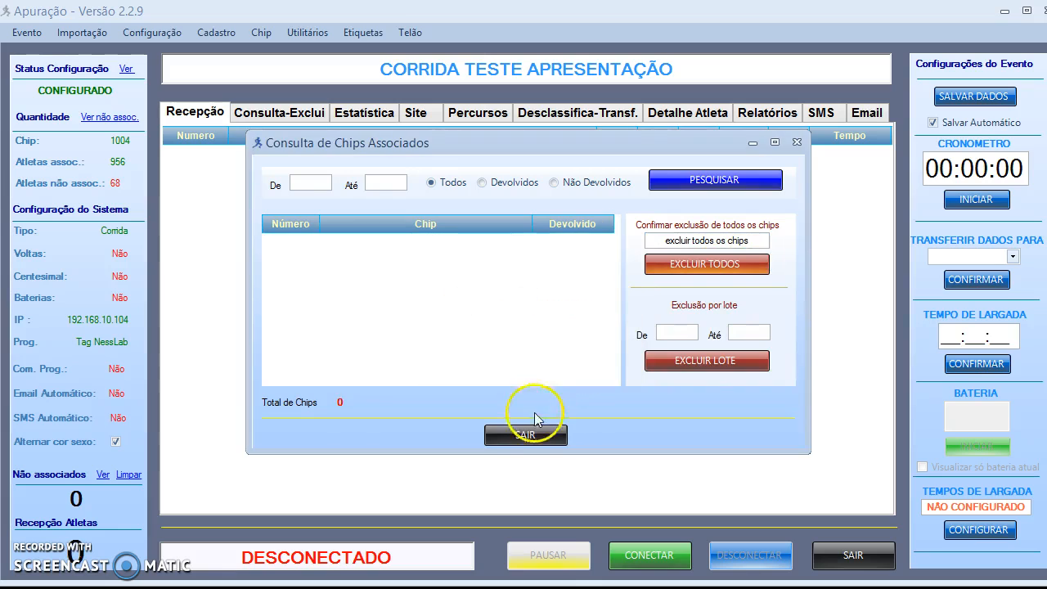
pyautogui.click(535, 433)
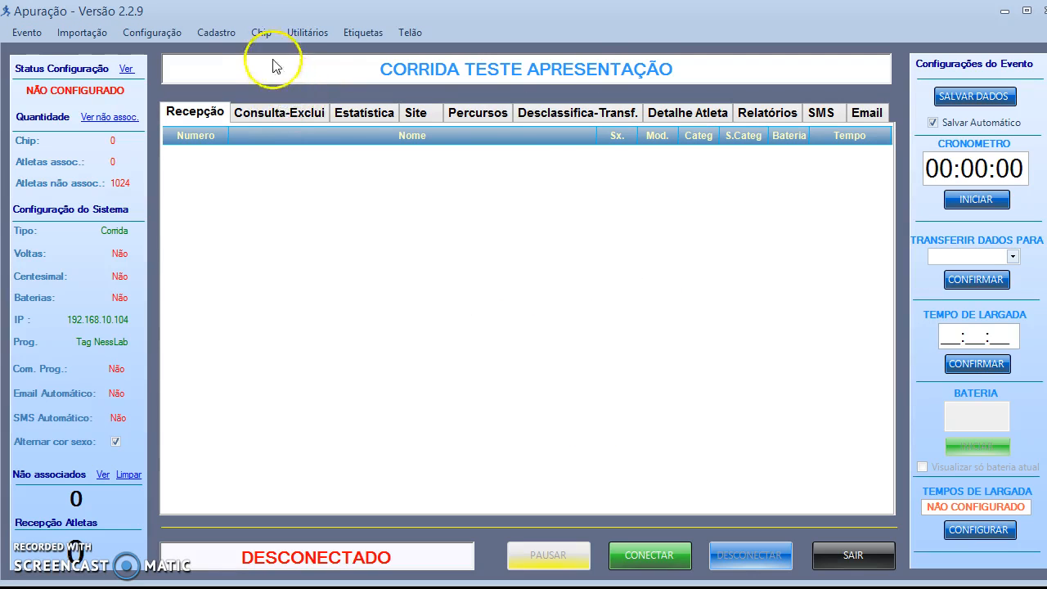
# Step: Open the chip import and choose the file Chips.xlsx from the Chips folder on the desktop
pyautogui.click(263, 34)
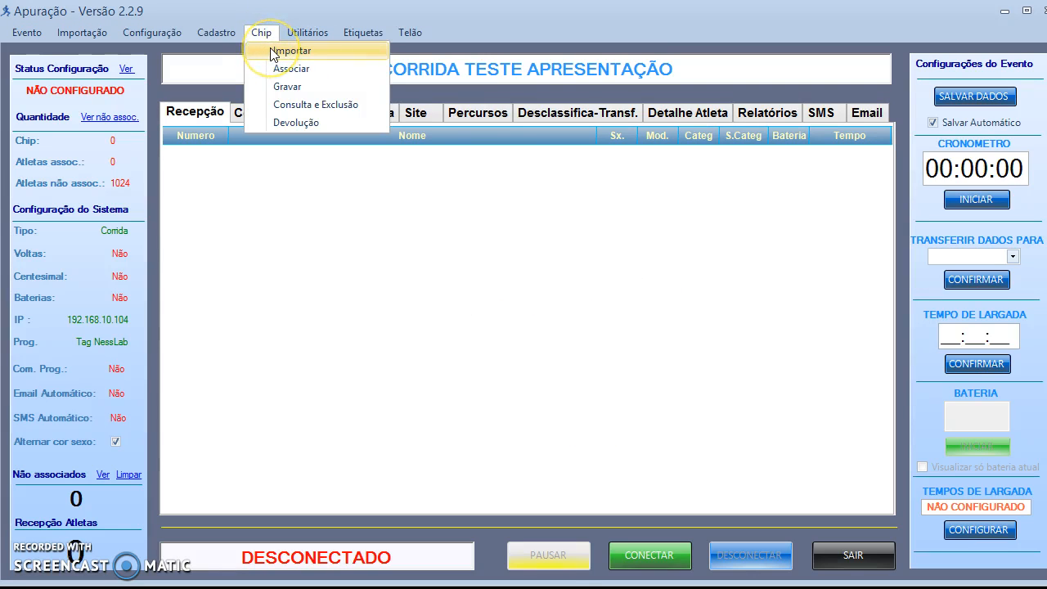
pyautogui.click(273, 51)
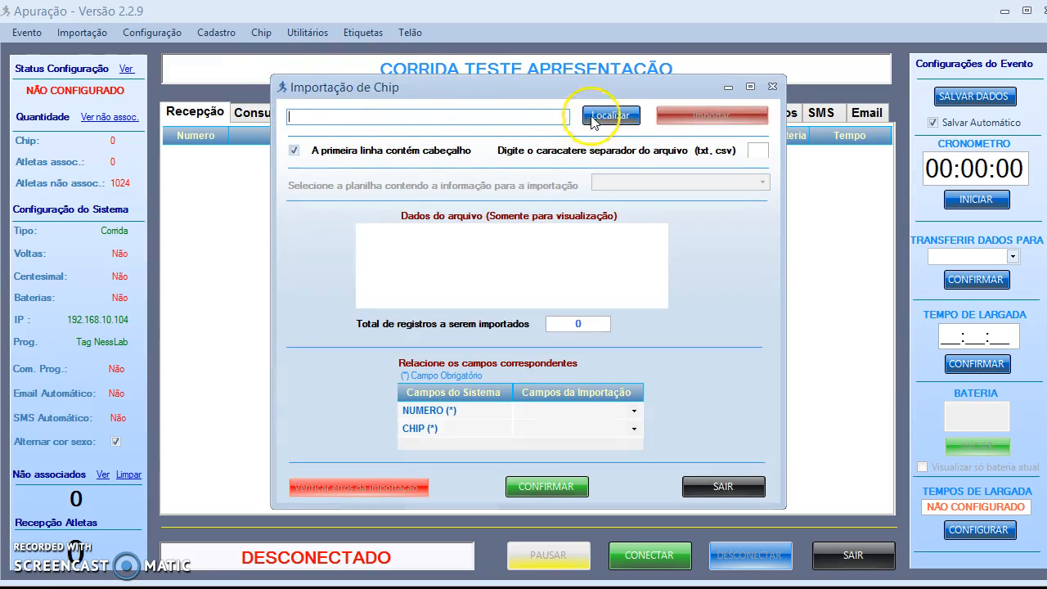
pyautogui.click(601, 112)
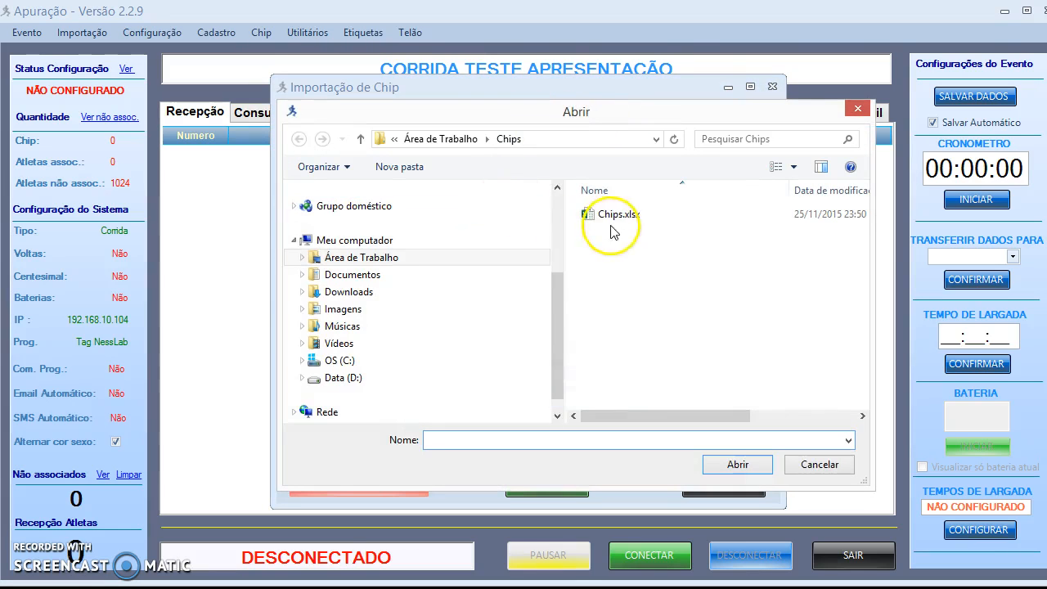
pyautogui.click(619, 215)
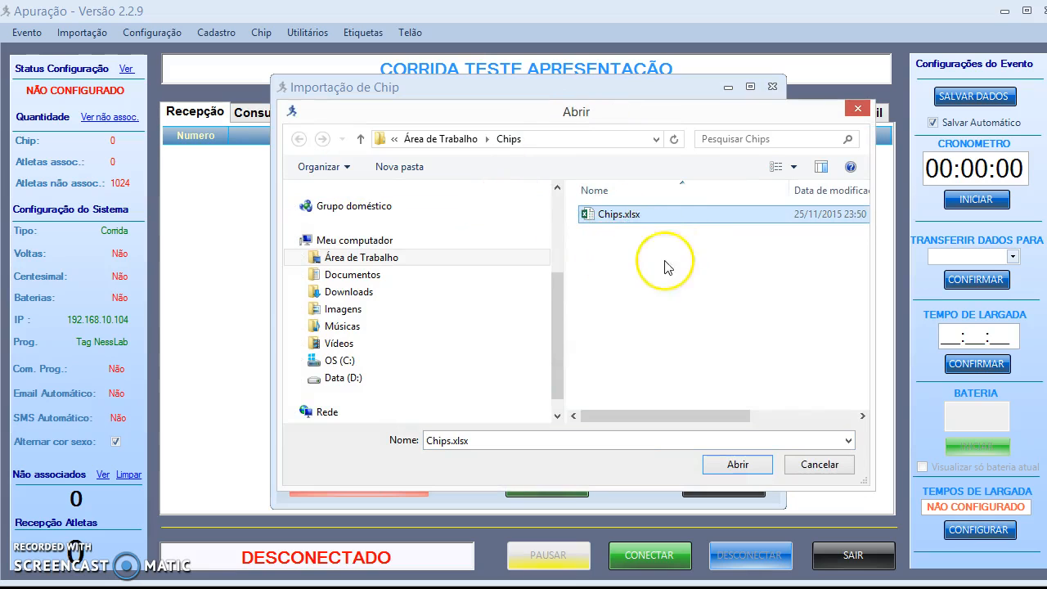
pyautogui.click(736, 465)
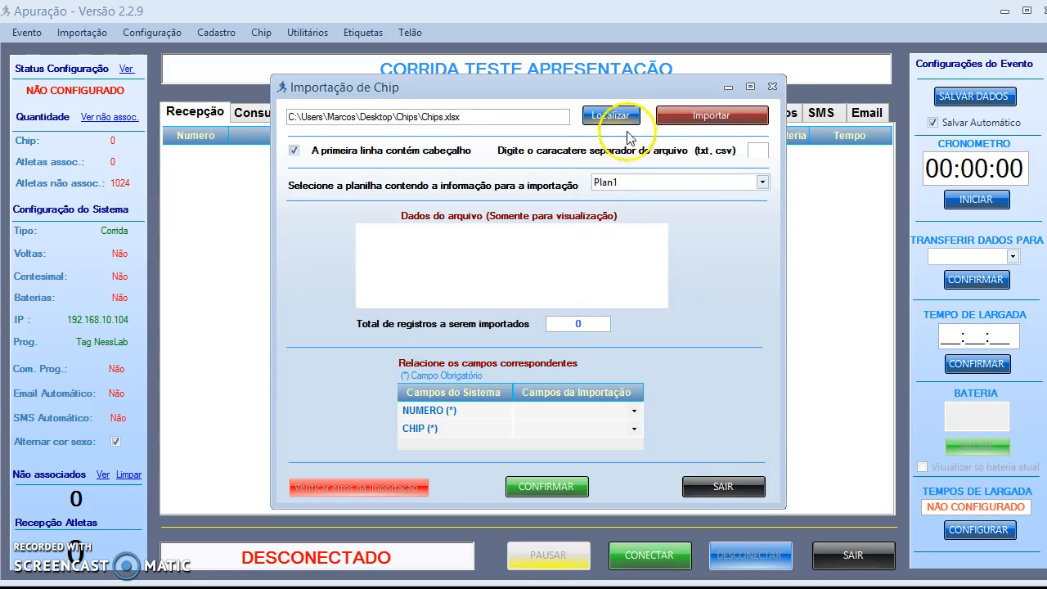
# Step: Load the chip data from sheet Plan1 and widen the preview's Chip column to review the records
pyautogui.click(768, 183)
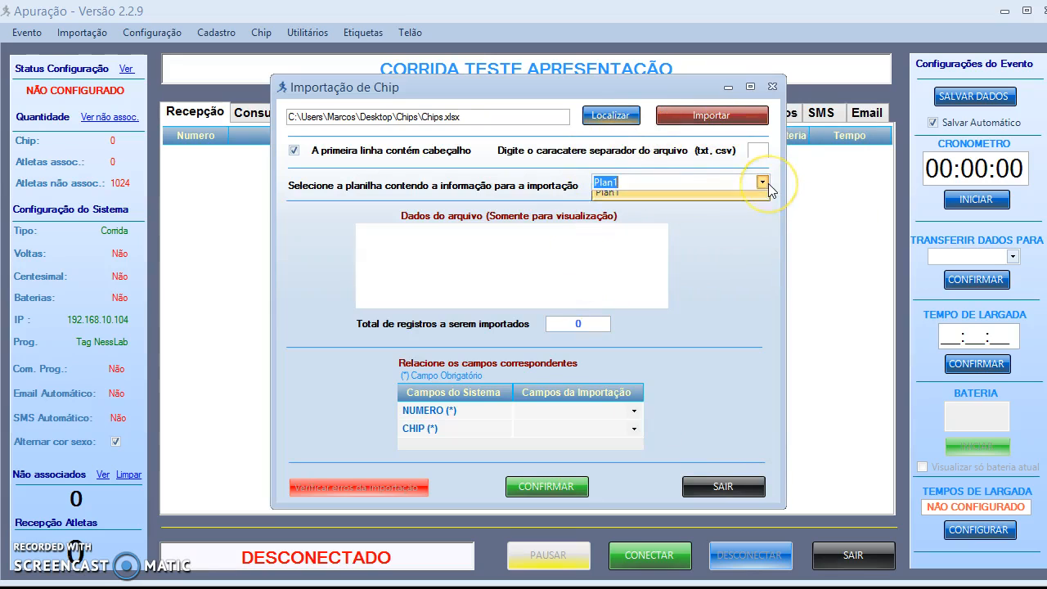
pyautogui.click(767, 183)
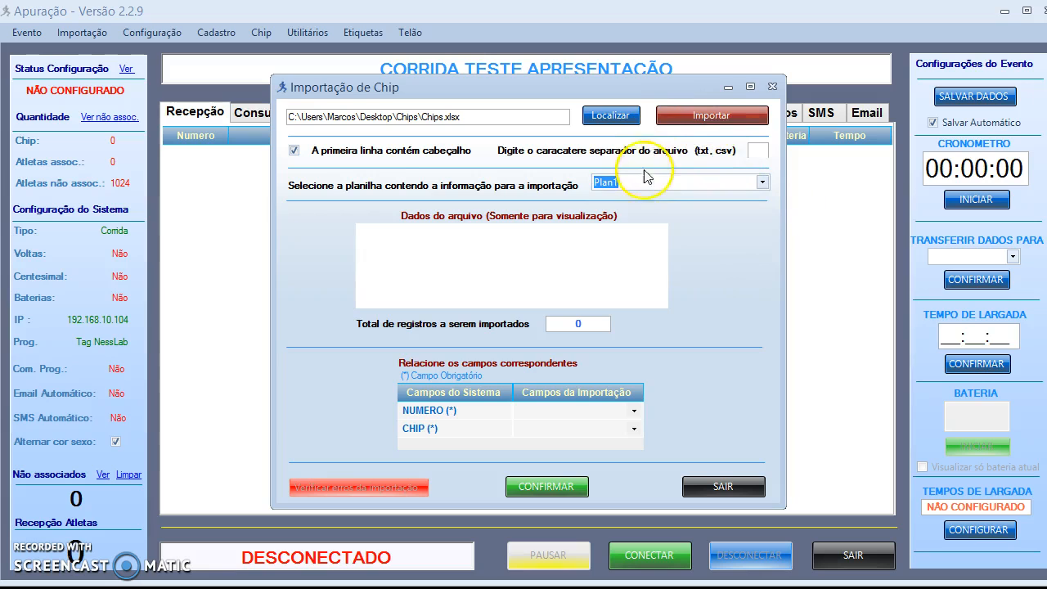
pyautogui.click(687, 121)
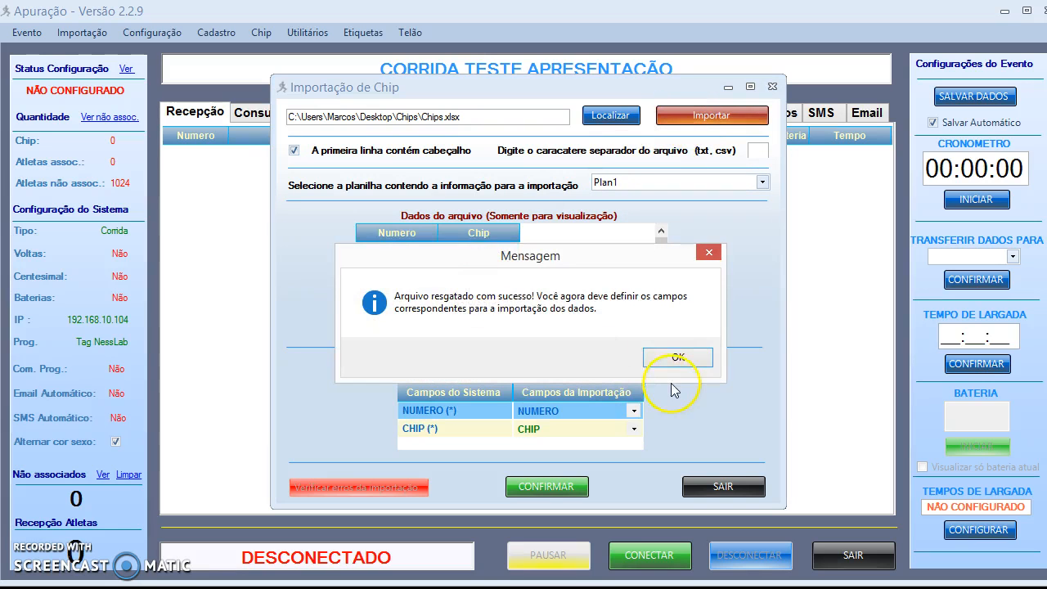
pyautogui.click(678, 359)
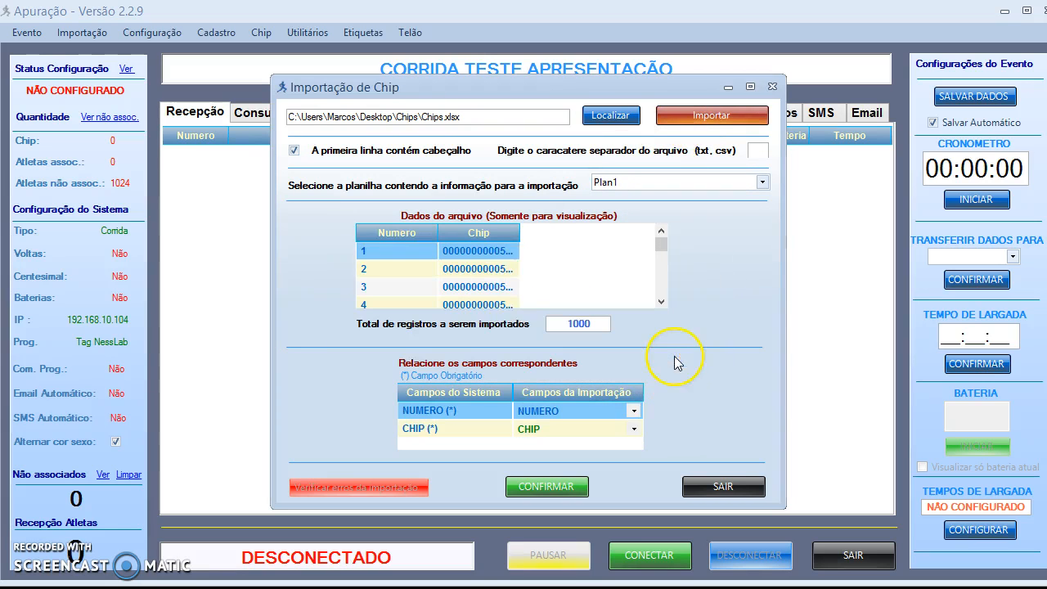
pyautogui.moveTo(520, 229); pyautogui.dragTo(614, 229)
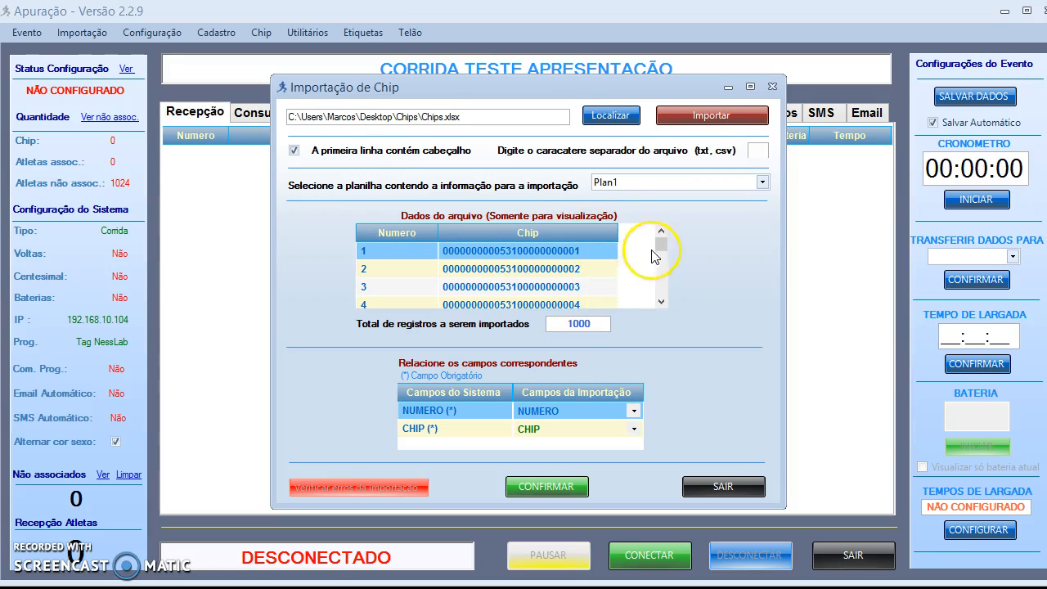
pyautogui.moveTo(660, 244); pyautogui.dragTo(663, 262)
pyautogui.moveTo(659, 288); pyautogui.dragTo(661, 235)
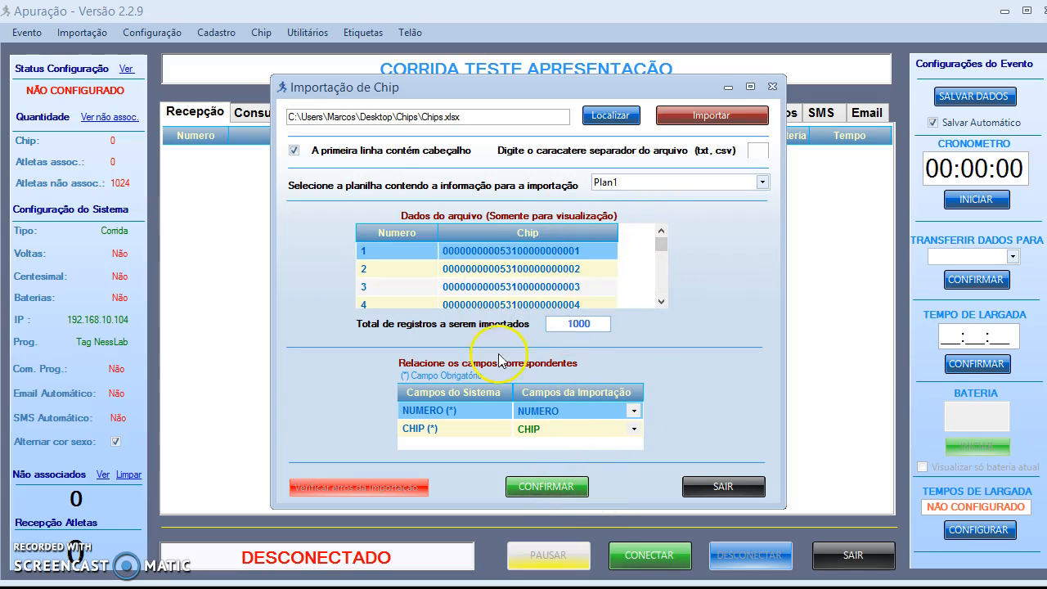
# Step: Confirm the NUMERO and CHIP field mapping, import the chip records with both optional settings off, and close the import windows
pyautogui.click(560, 485)
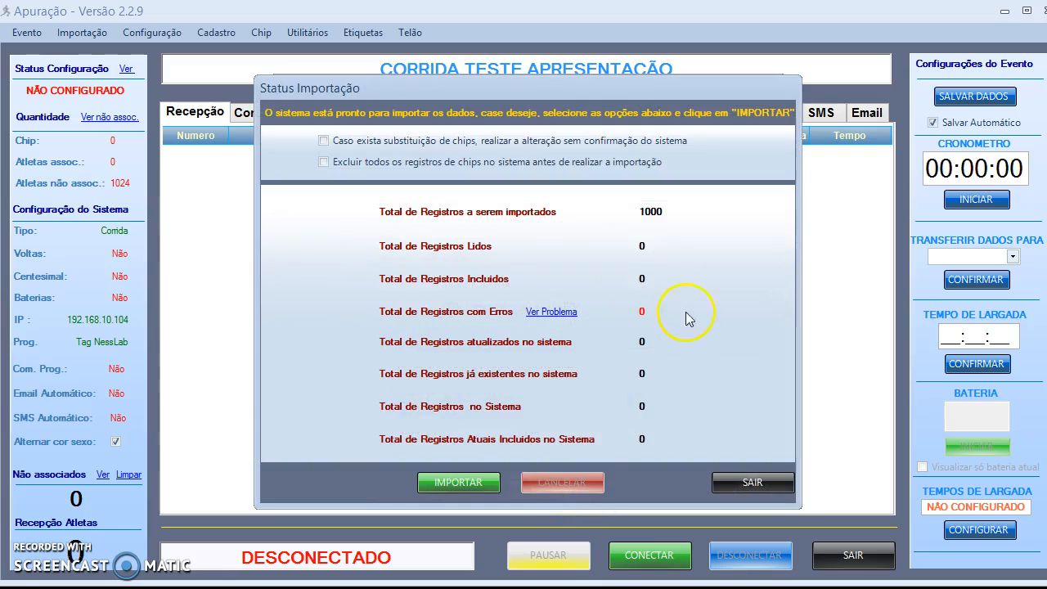
pyautogui.click(457, 481)
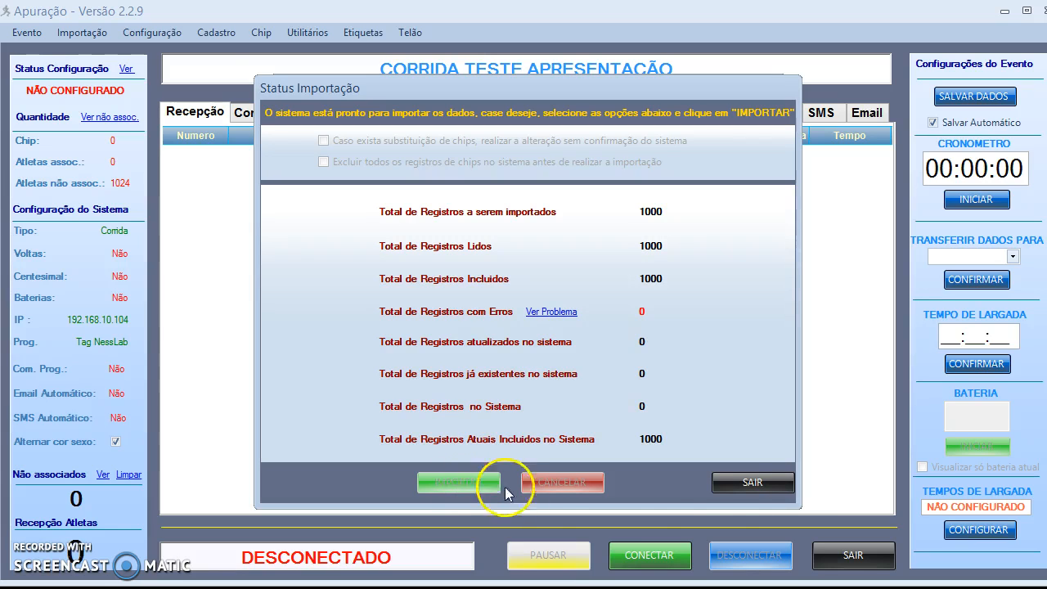
pyautogui.click(769, 489)
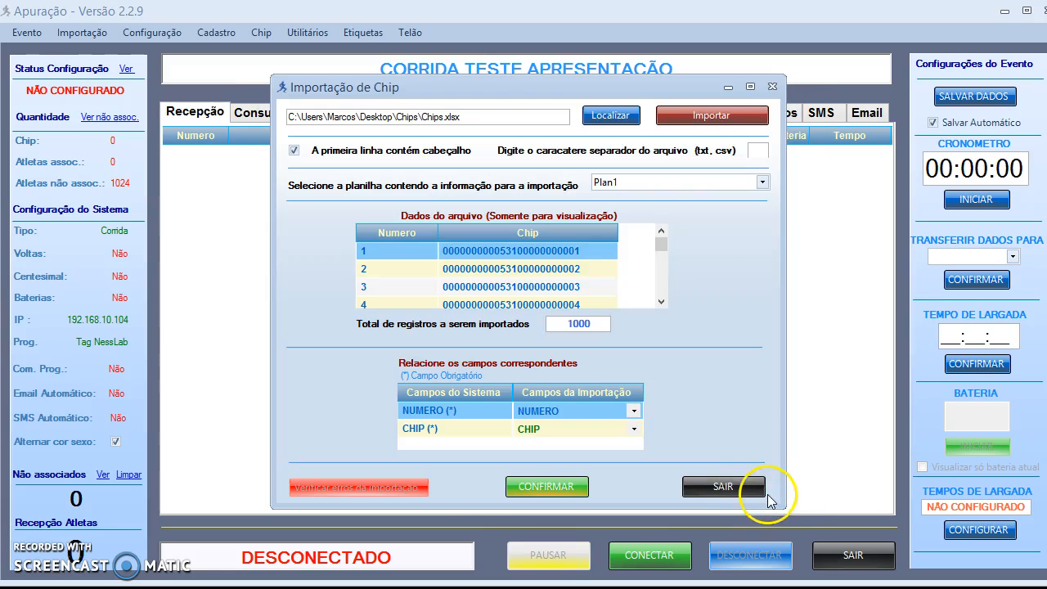
pyautogui.click(749, 490)
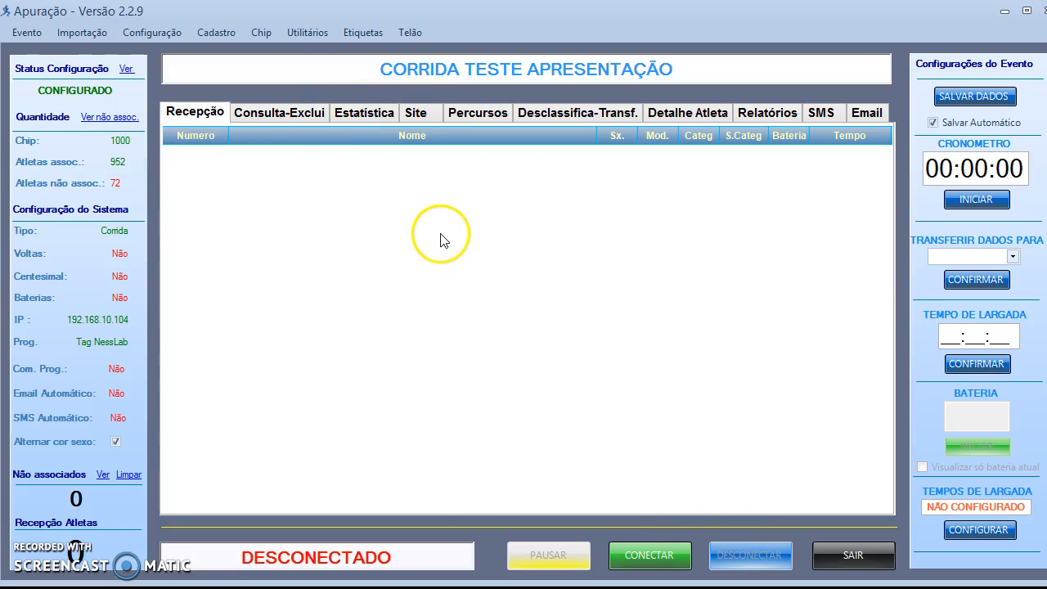
# Step: Open the chip association window, switch automatic association on and off again, and close the window
pyautogui.click(263, 34)
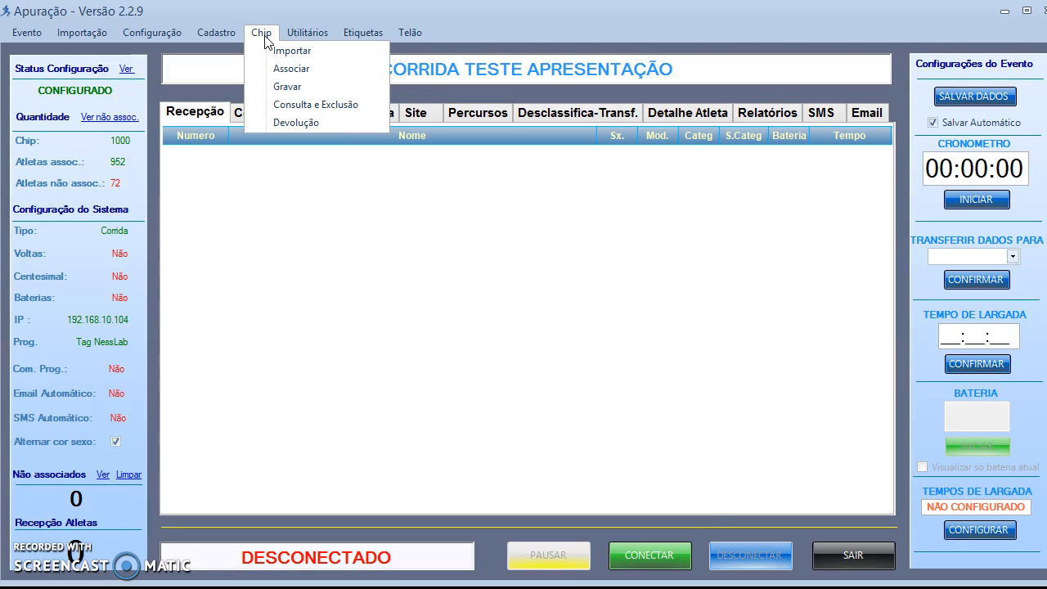
pyautogui.click(264, 35)
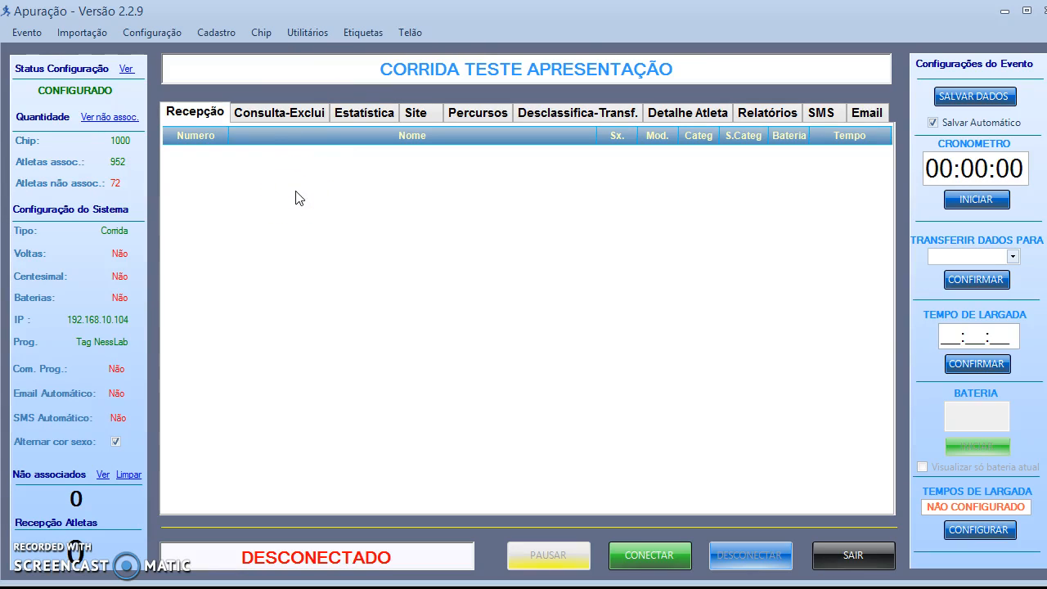
pyautogui.click(261, 33)
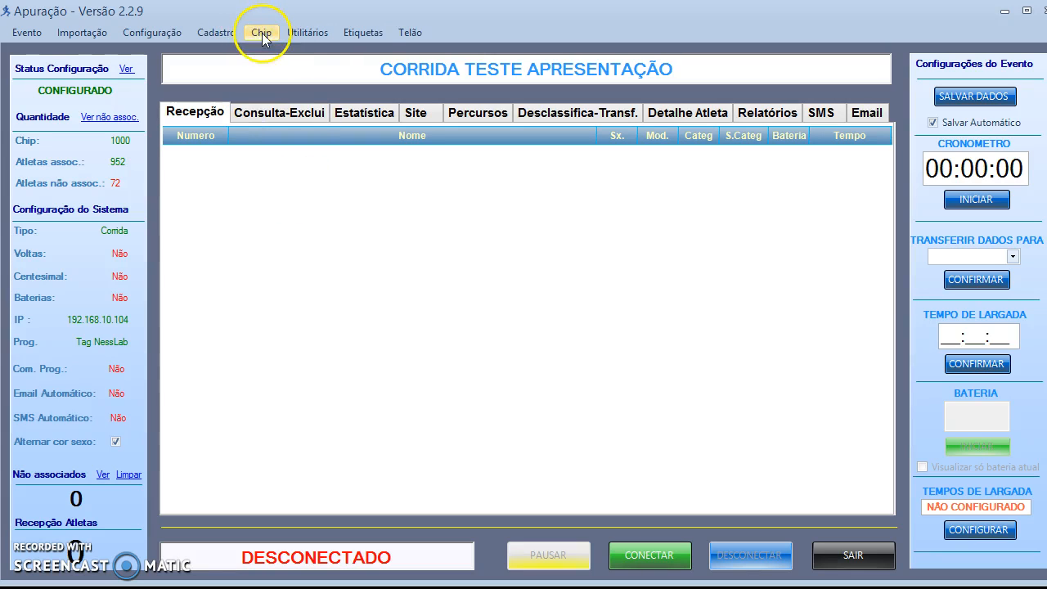
pyautogui.click(275, 71)
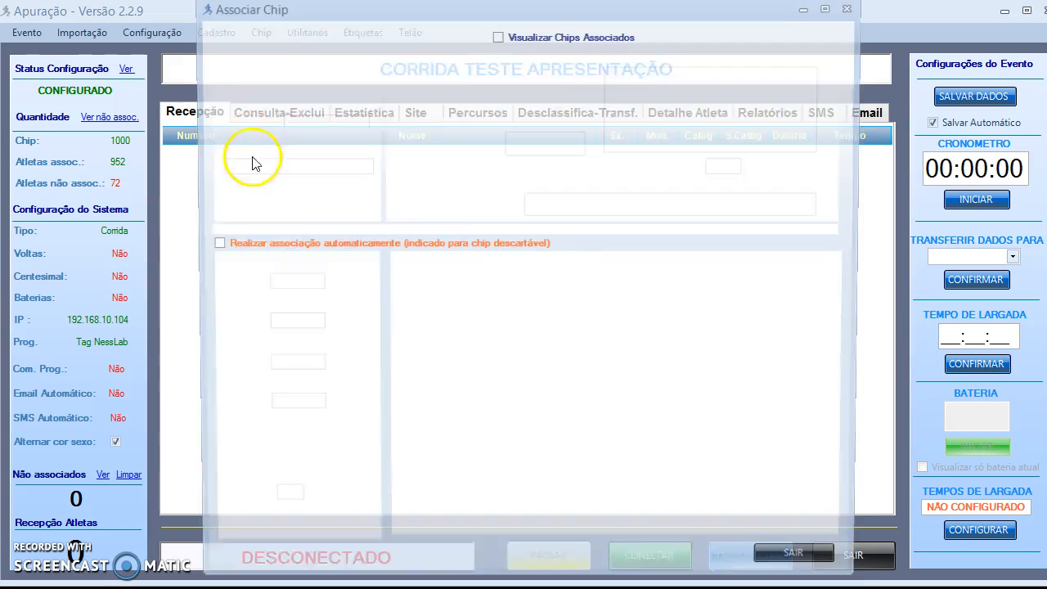
pyautogui.click(212, 248)
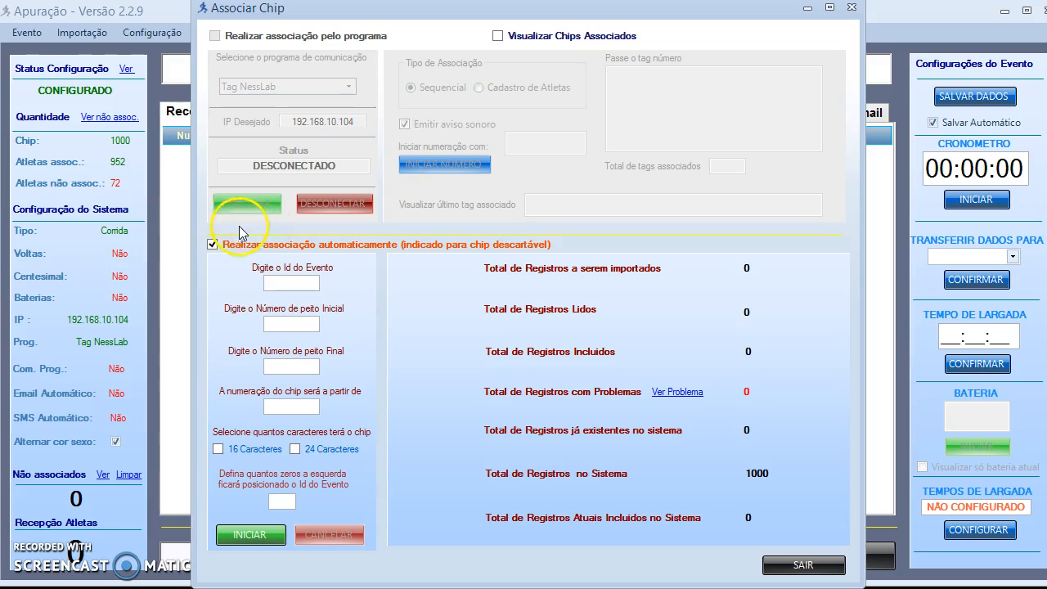
pyautogui.click(214, 245)
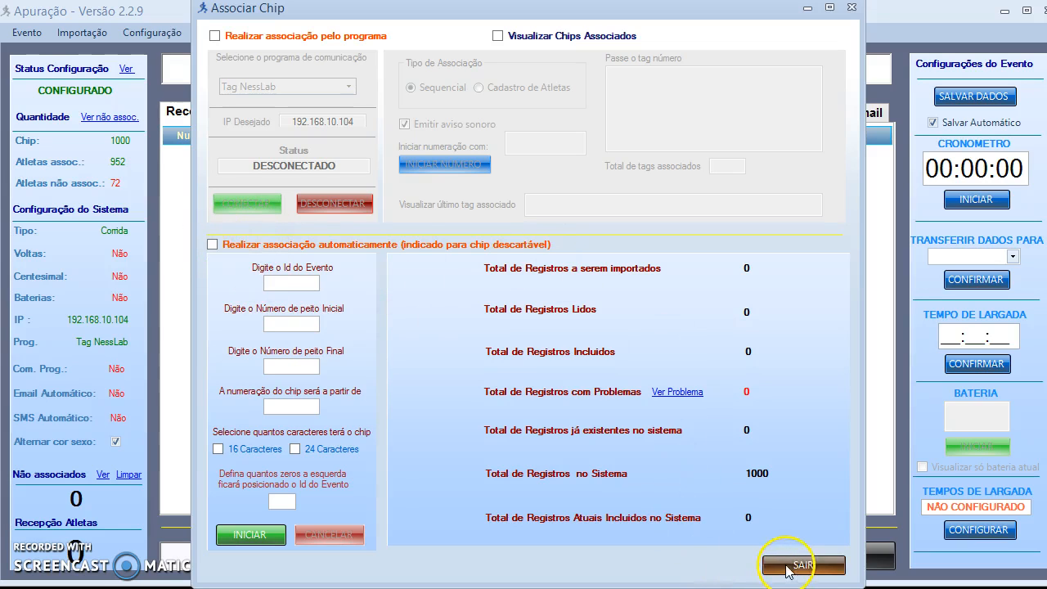
pyautogui.click(787, 564)
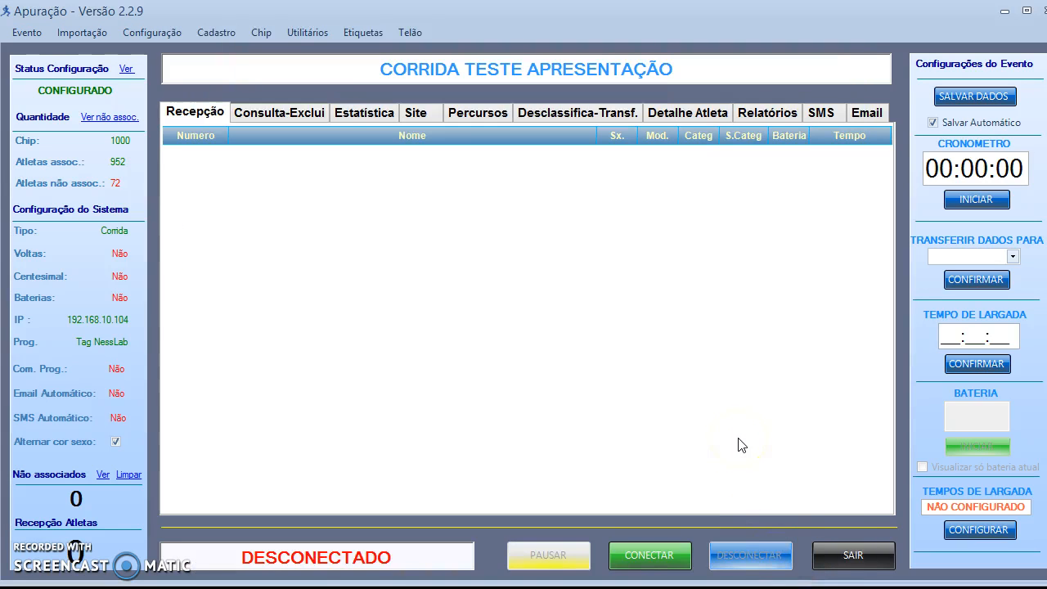